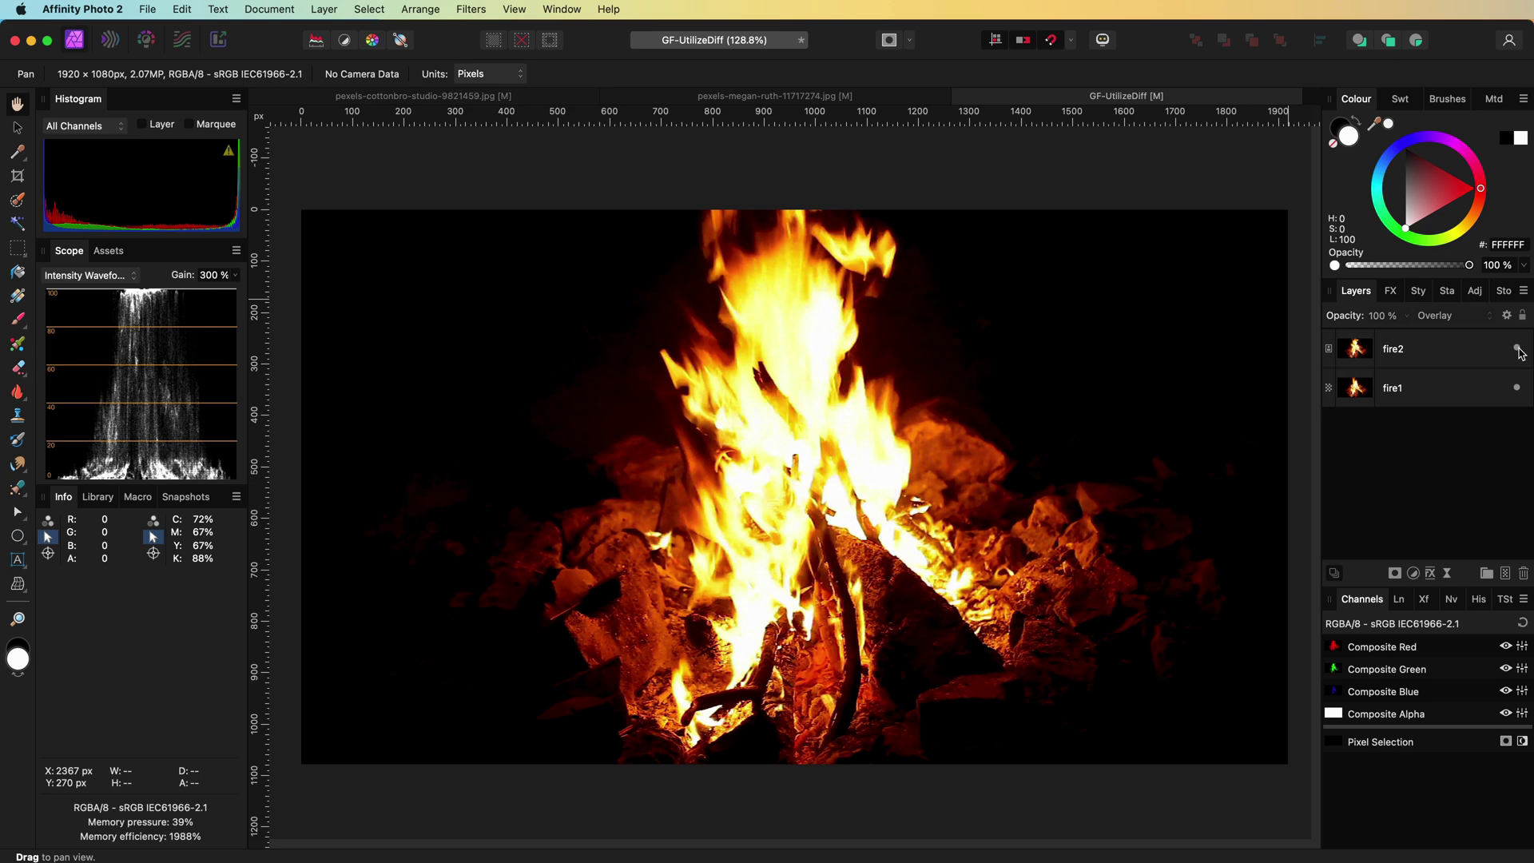
# - Toggle fire2's visibility several times to compare it with fire1, leaving it visible
pyautogui.click(1519, 350)
pyautogui.click(1519, 350)
pyautogui.click(1519, 350)
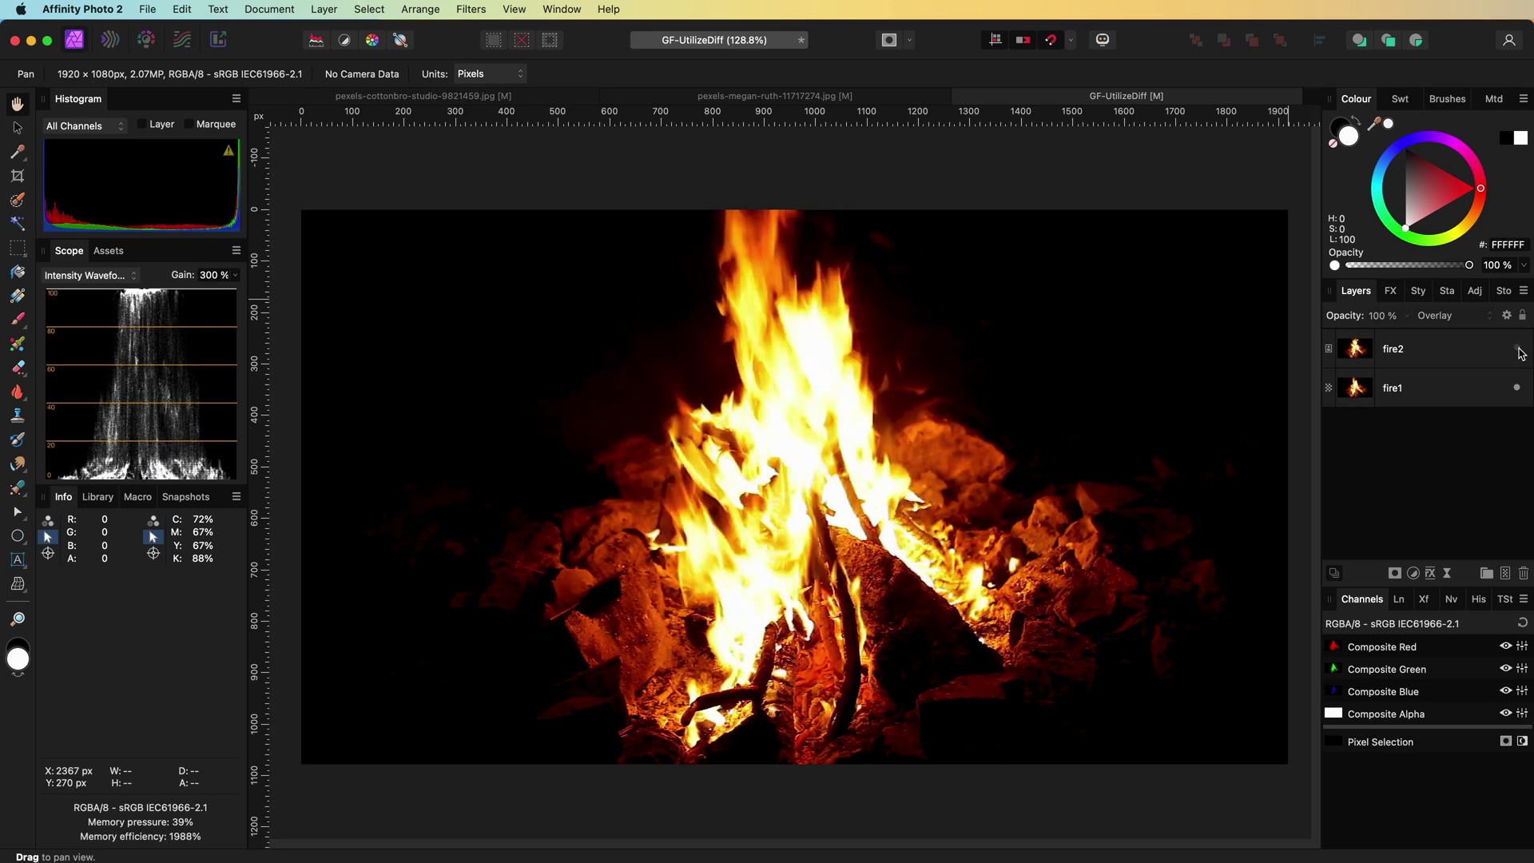
pyautogui.click(1518, 350)
pyautogui.click(1519, 350)
pyautogui.click(1519, 350)
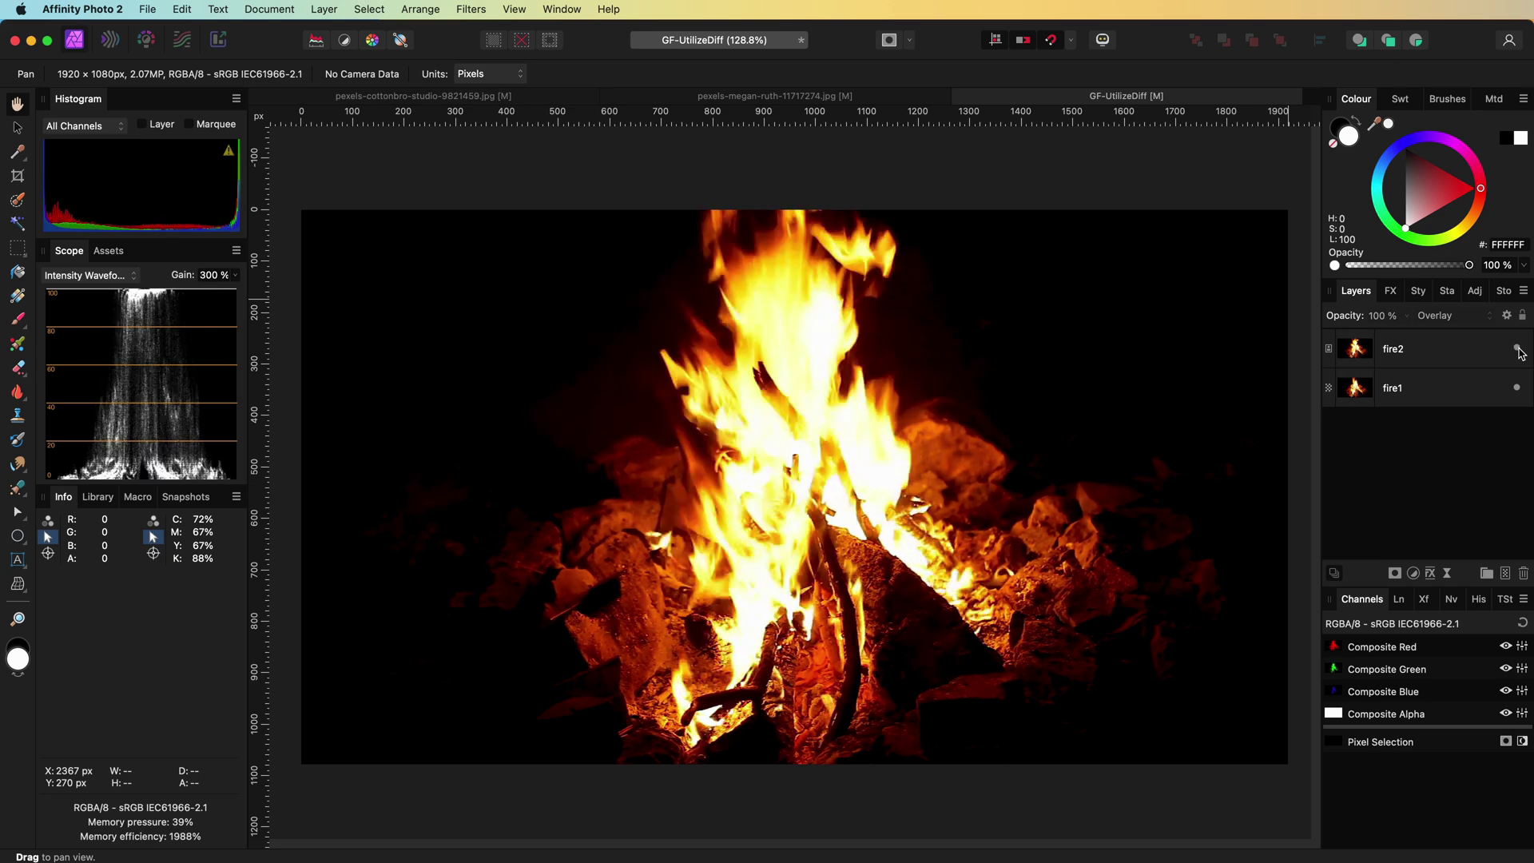
# - Set the fire2 layer's blend mode to Difference
pyautogui.click(1462, 358)
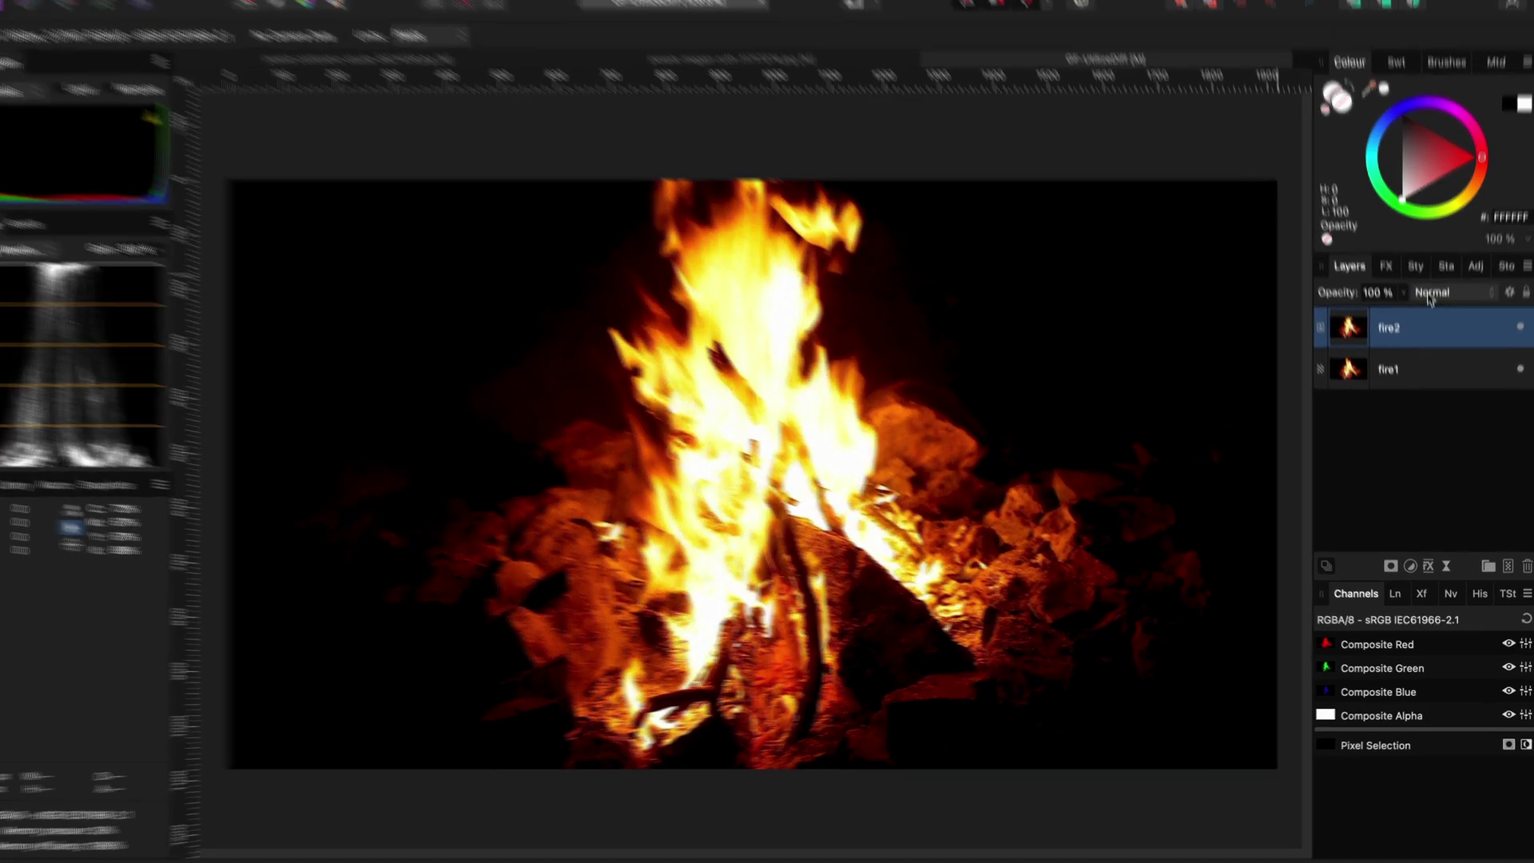
pyautogui.click(1432, 293)
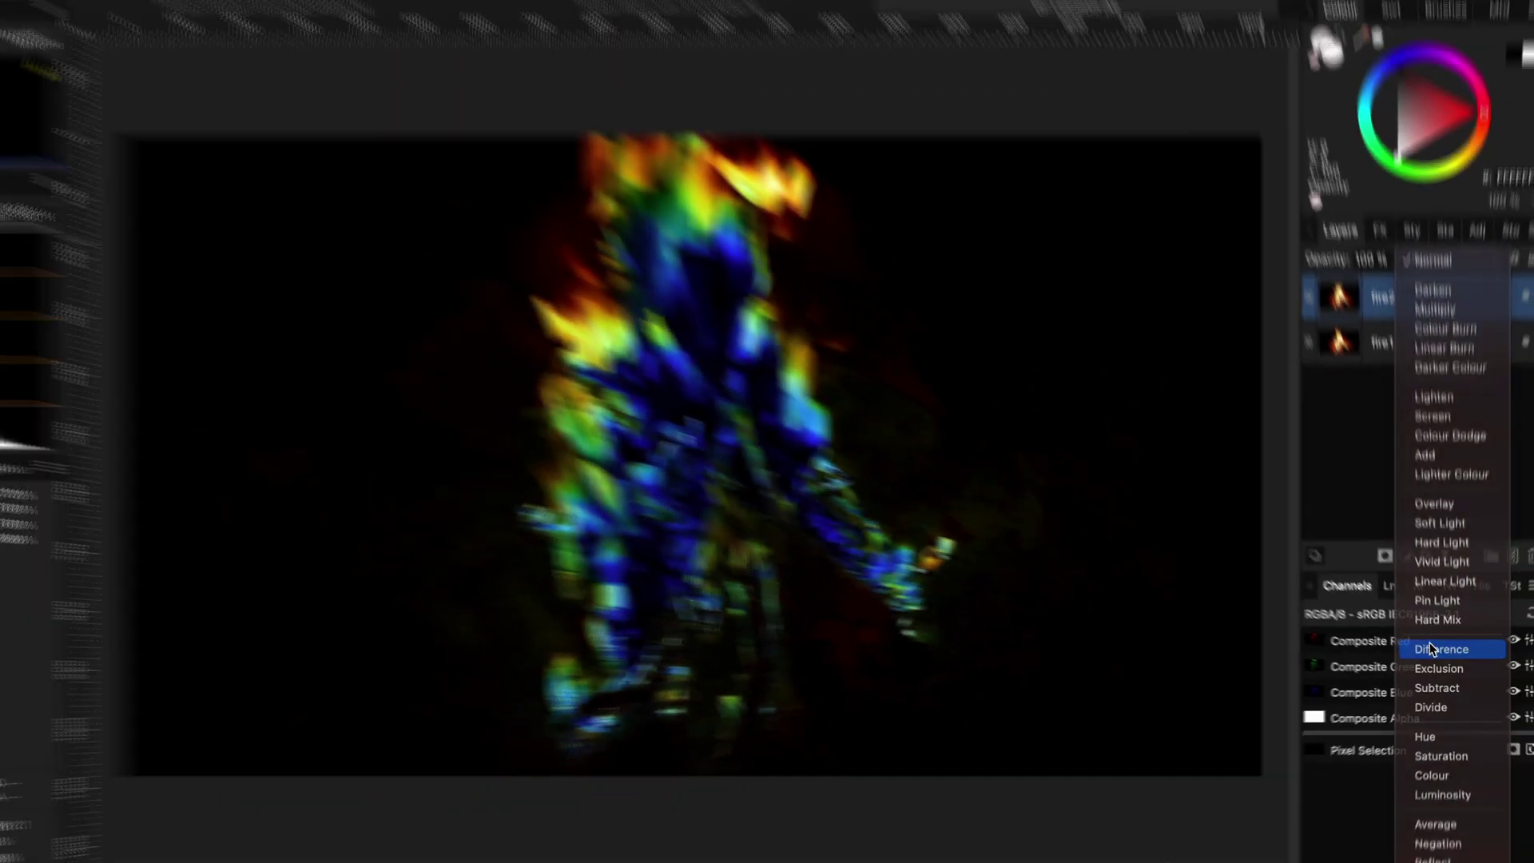
pyautogui.click(1431, 648)
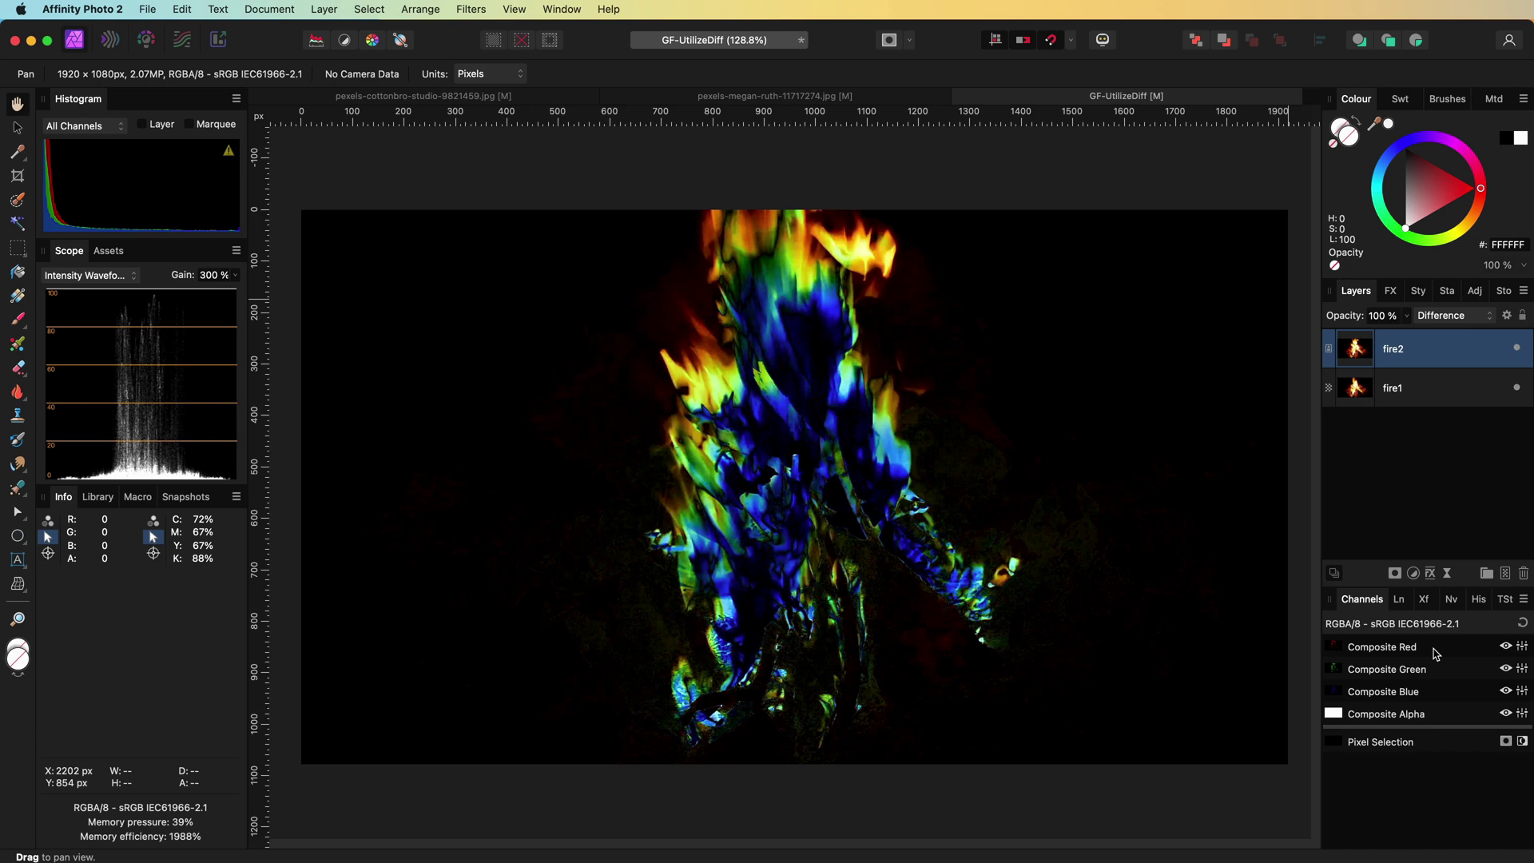
# - Duplicate fire1, then group the copy together with fire2 using Cmd+G
pyautogui.click(1416, 392)
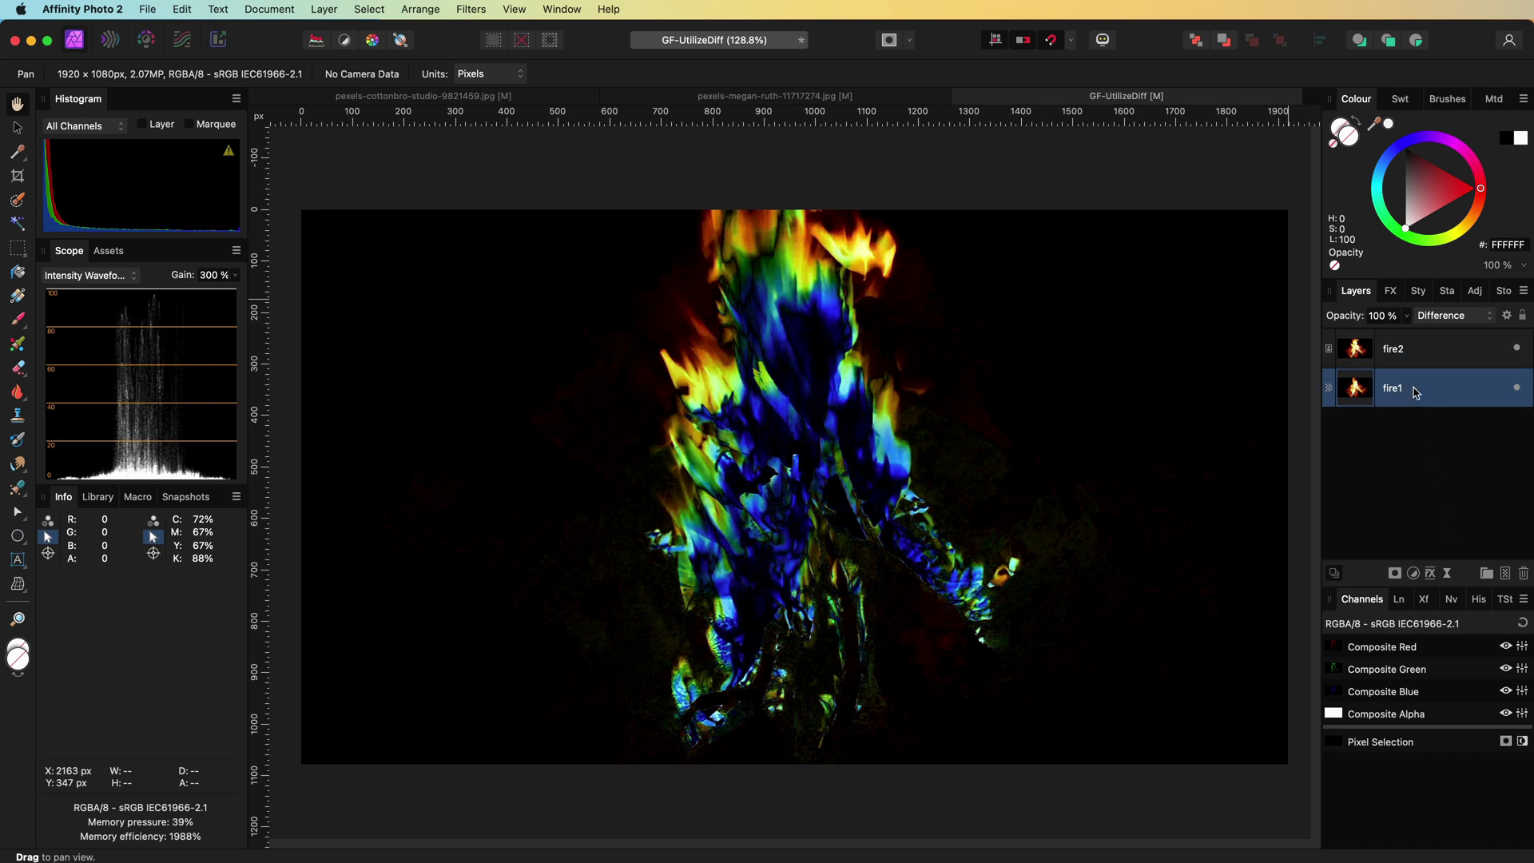
pyautogui.rightClick(1415, 392)
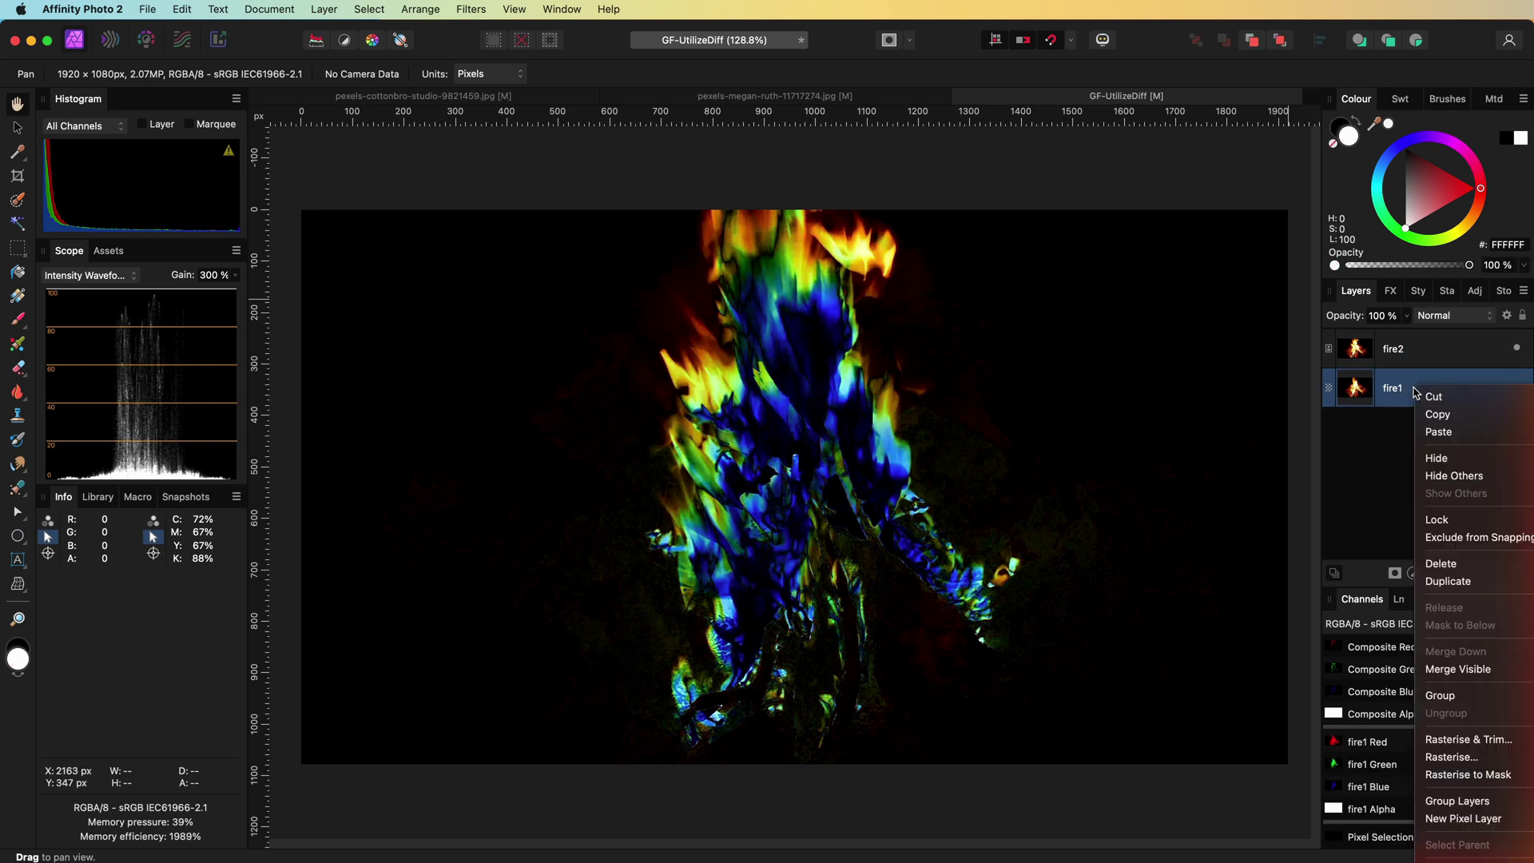
pyautogui.click(1443, 588)
pyautogui.keyDown('shift'); pyautogui.click(1406, 360); pyautogui.keyUp('shift')
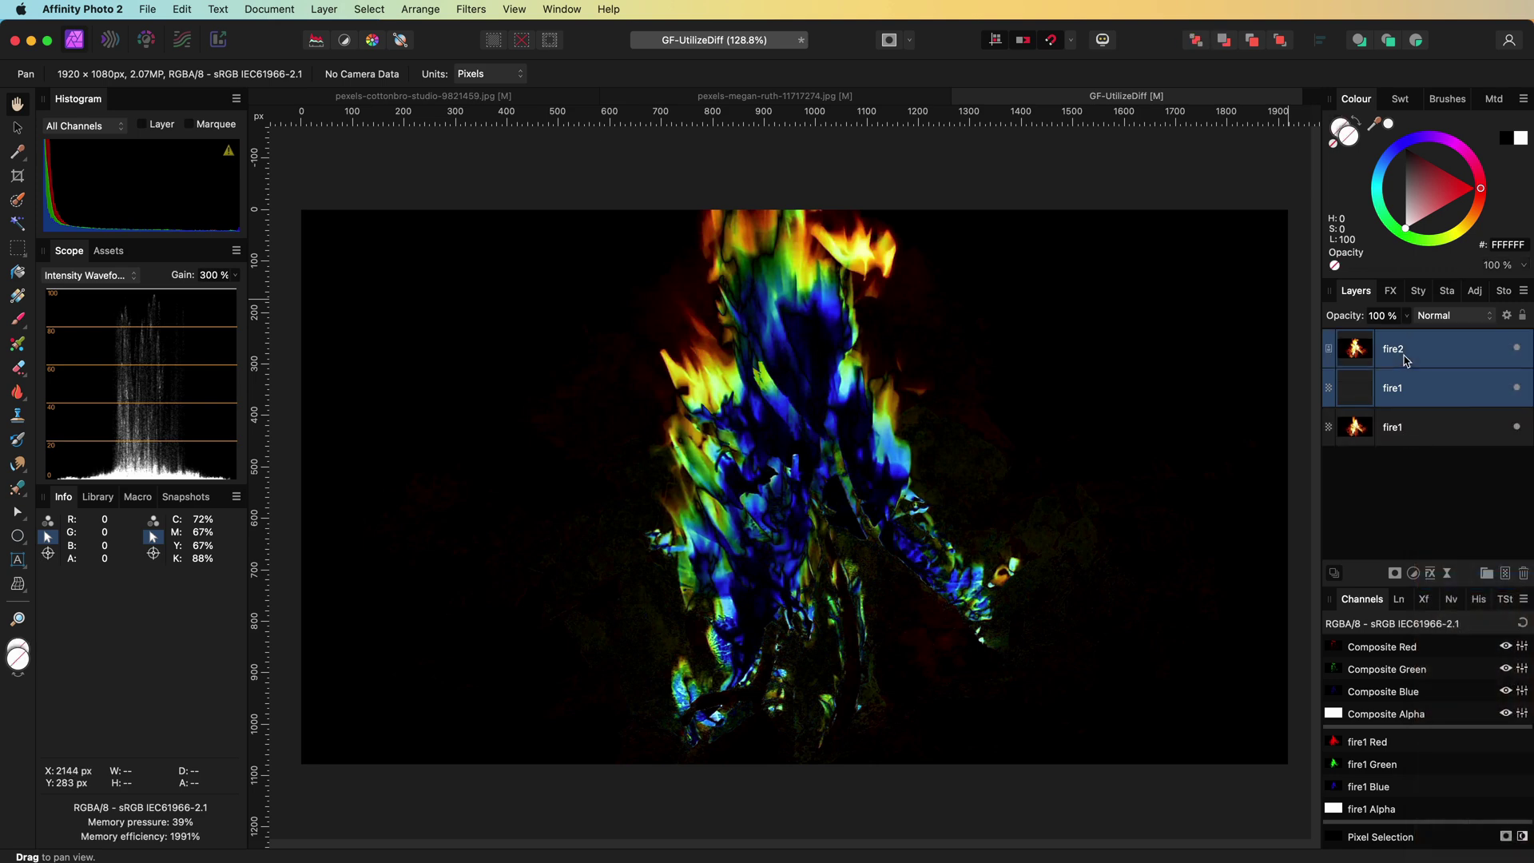
pyautogui.rightClick(1407, 360)
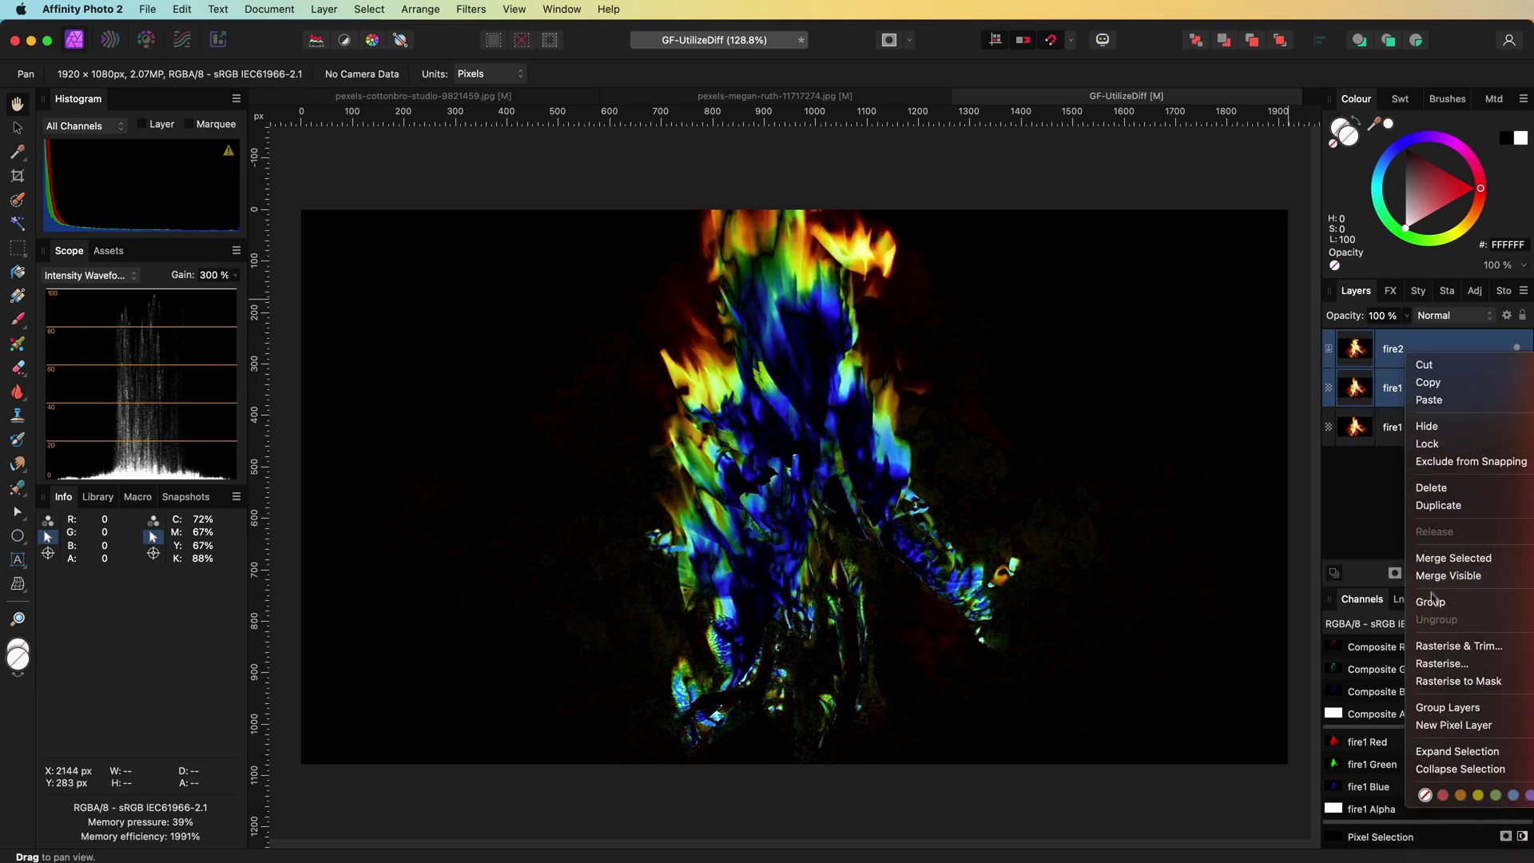
pyautogui.press('Escape')
pyautogui.press('super+g')
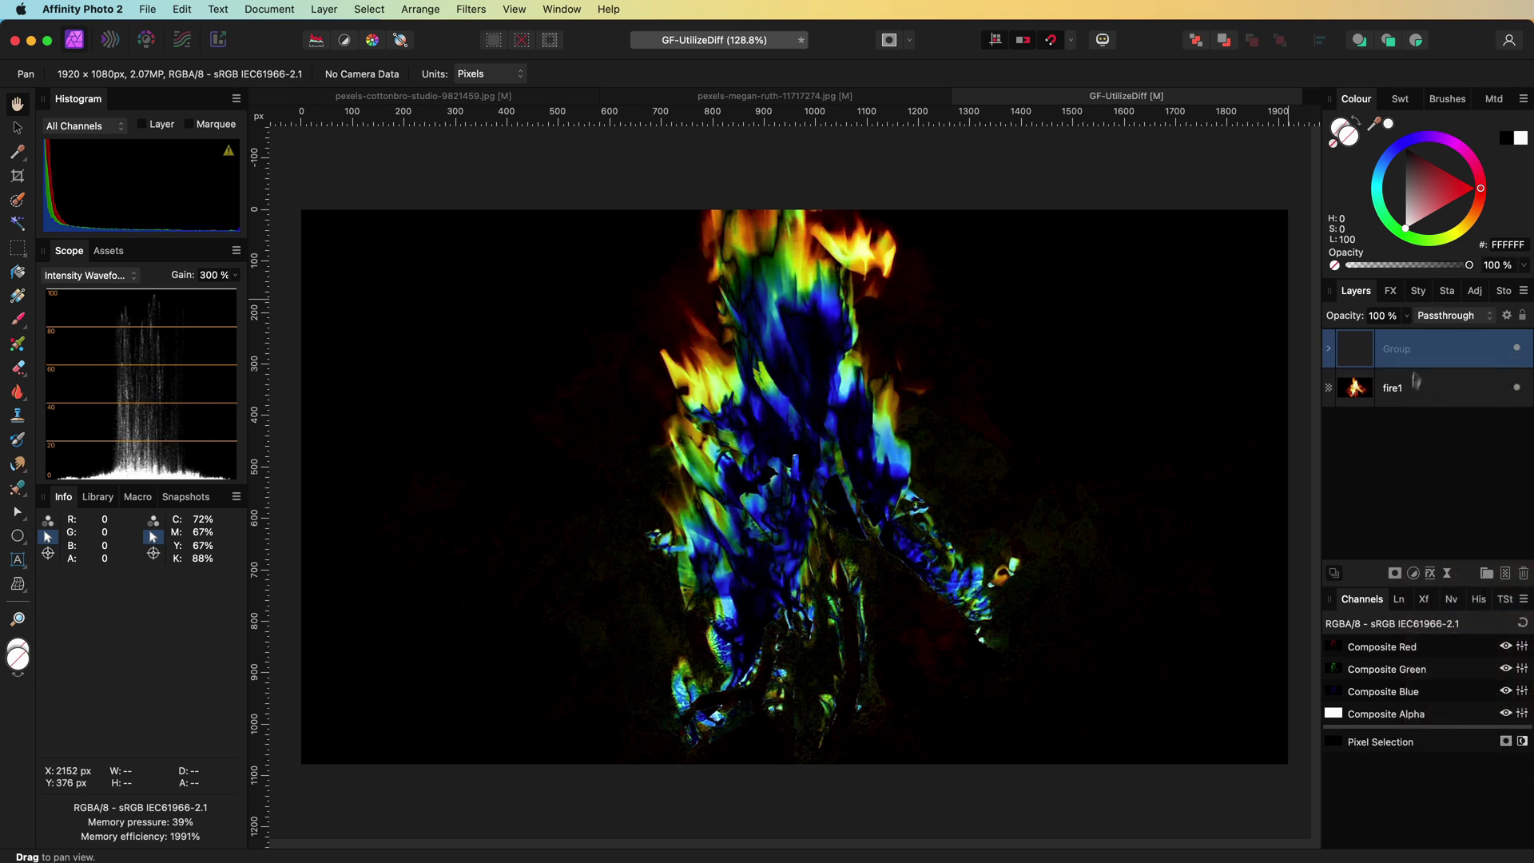
# - Blend the group with Add and toggle it off and on to compare
pyautogui.click(1439, 318)
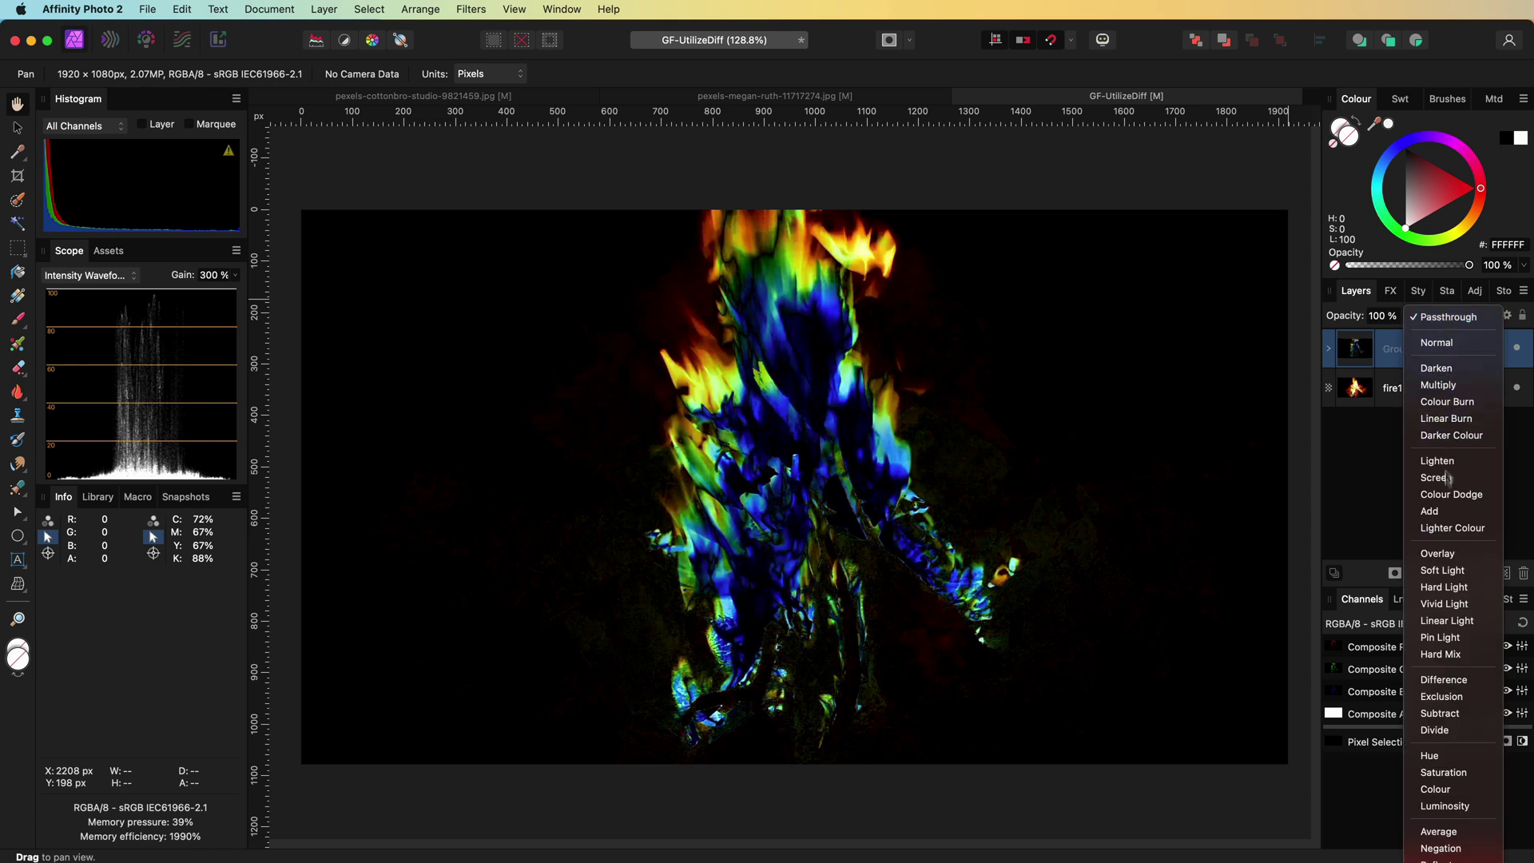
pyautogui.click(1448, 511)
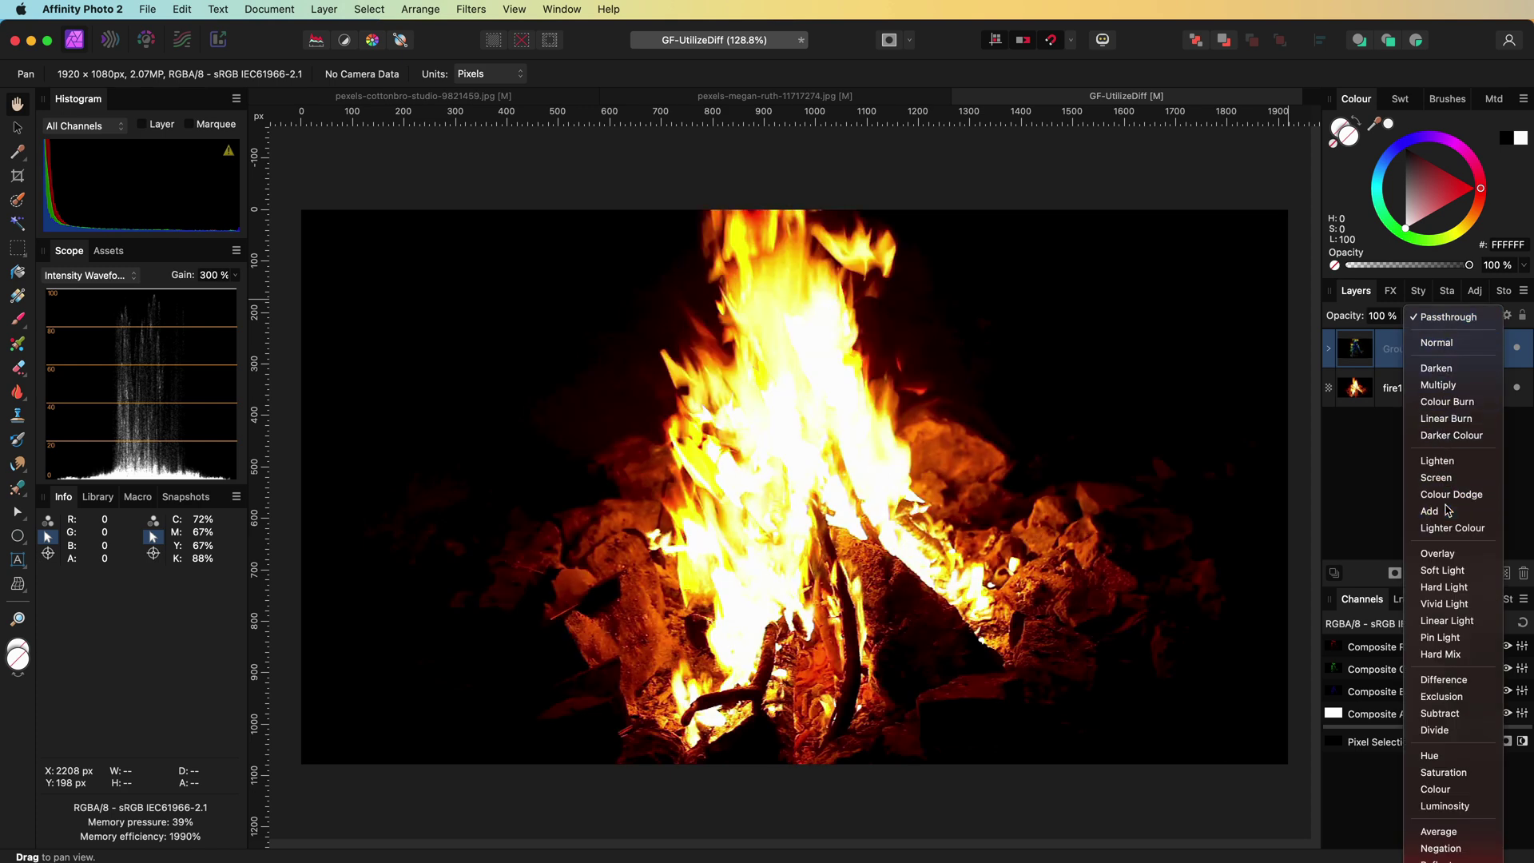
pyautogui.click(1519, 349)
pyautogui.click(1518, 349)
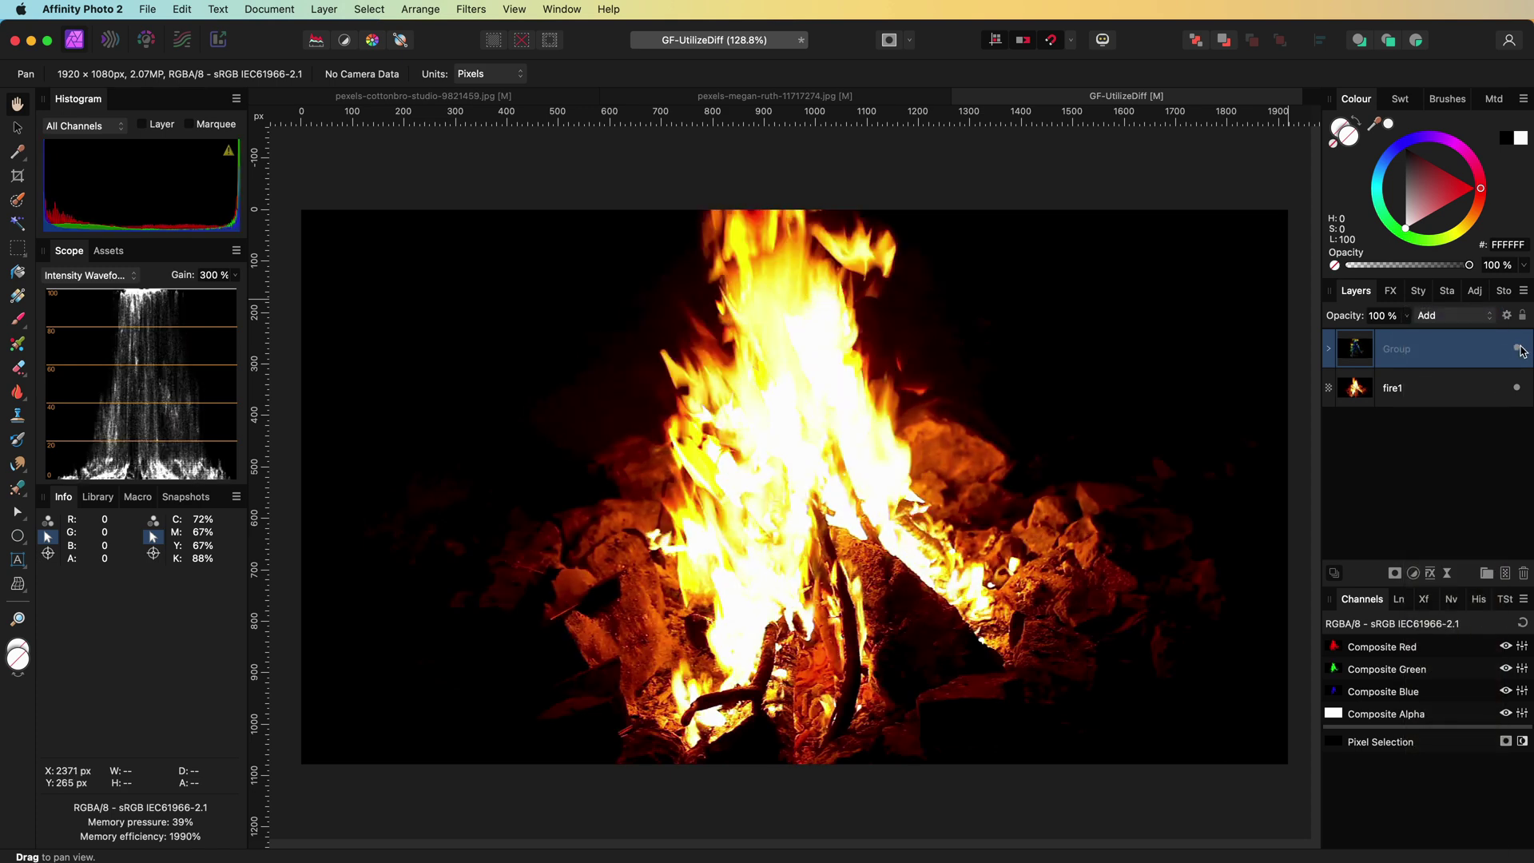
# - Switch the group to Subtract and toggle its visibility twice to compare with fire1
pyautogui.click(1462, 320)
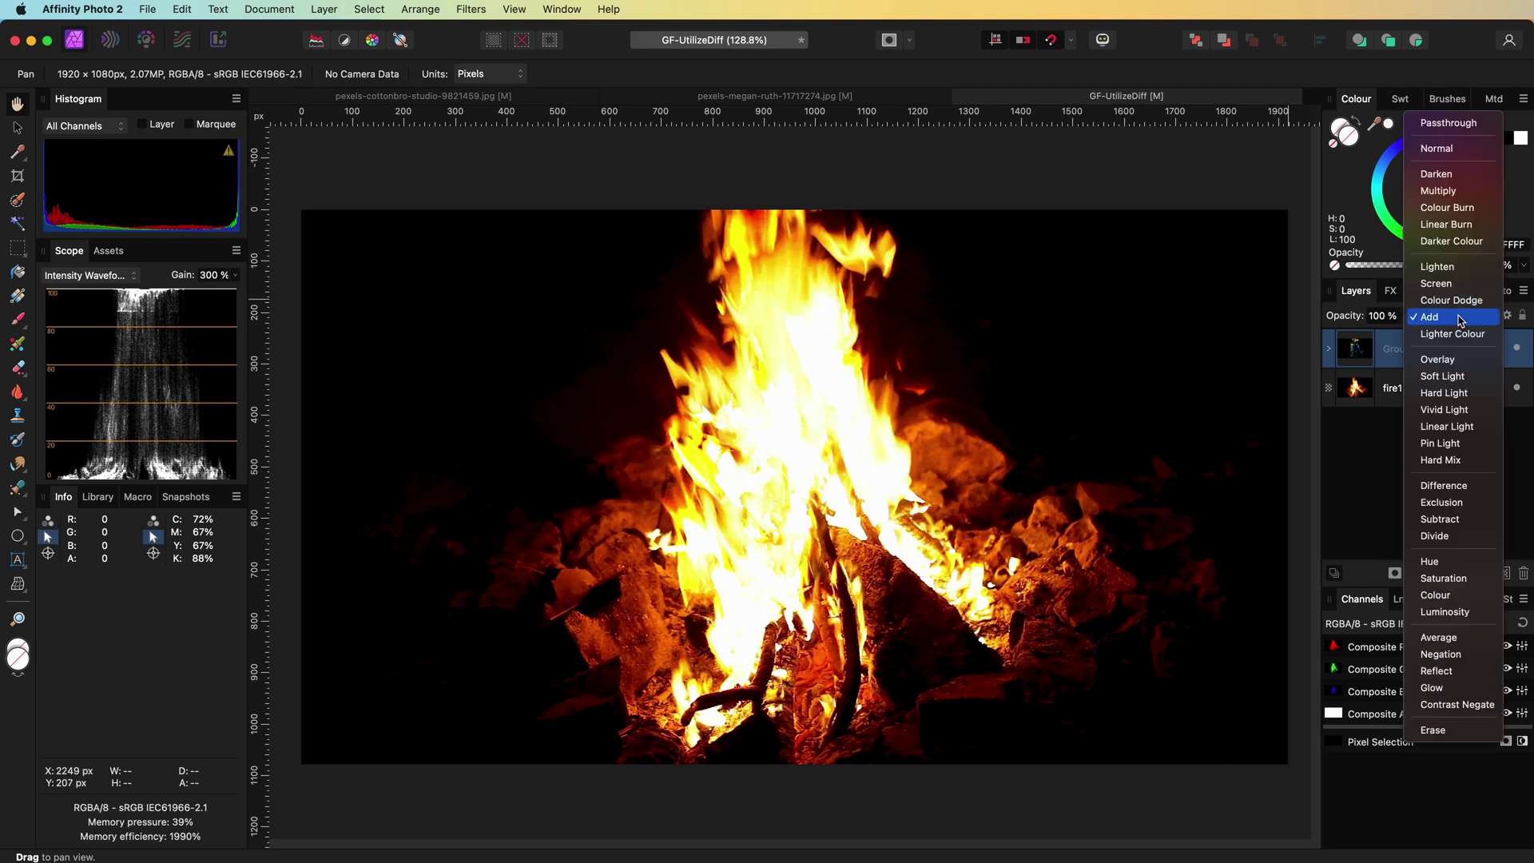
pyautogui.click(1447, 519)
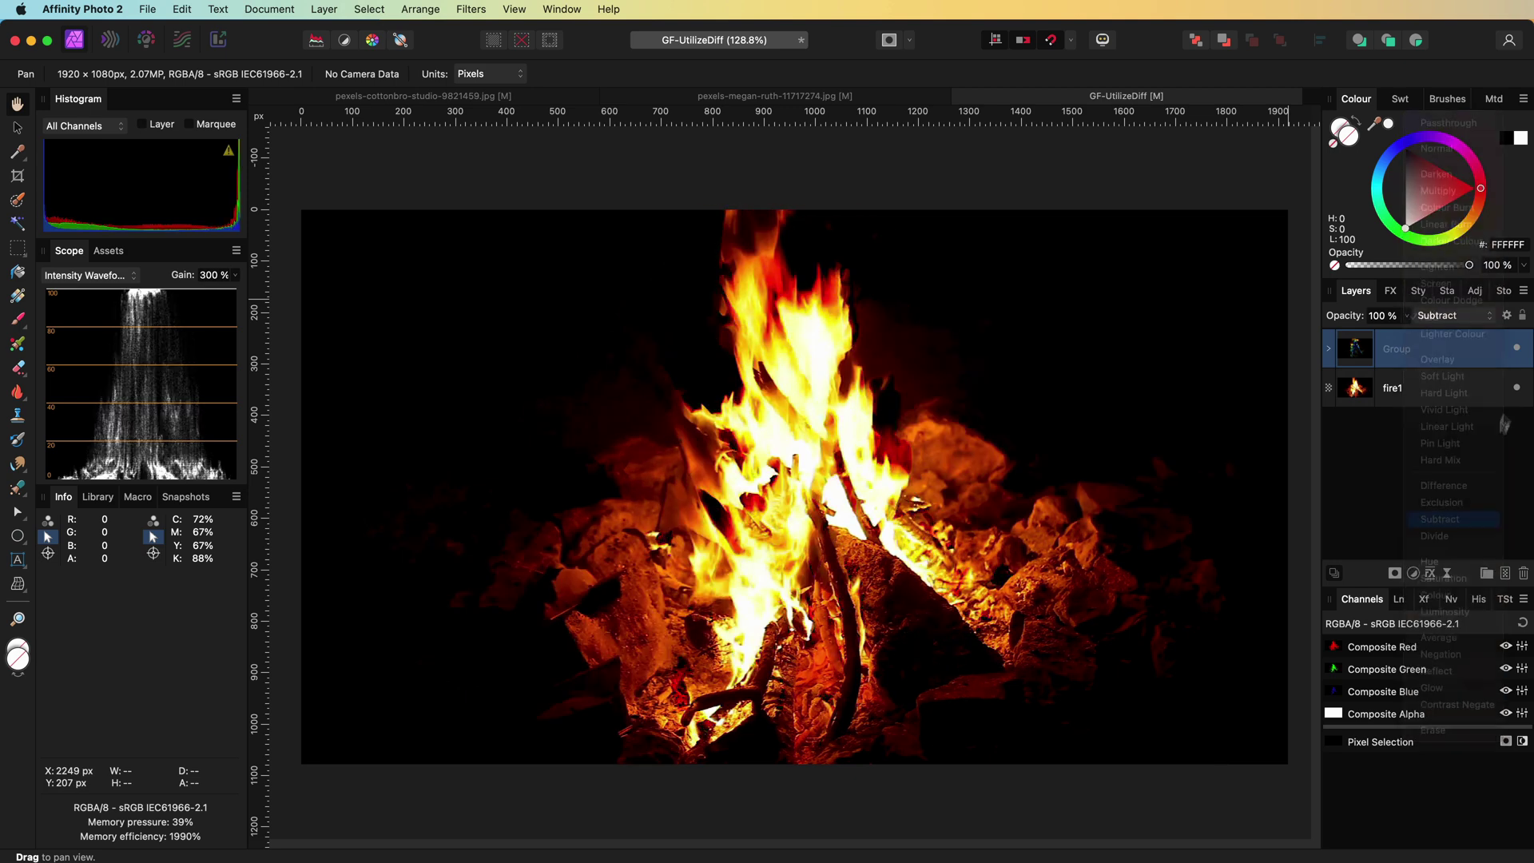
pyautogui.click(1517, 350)
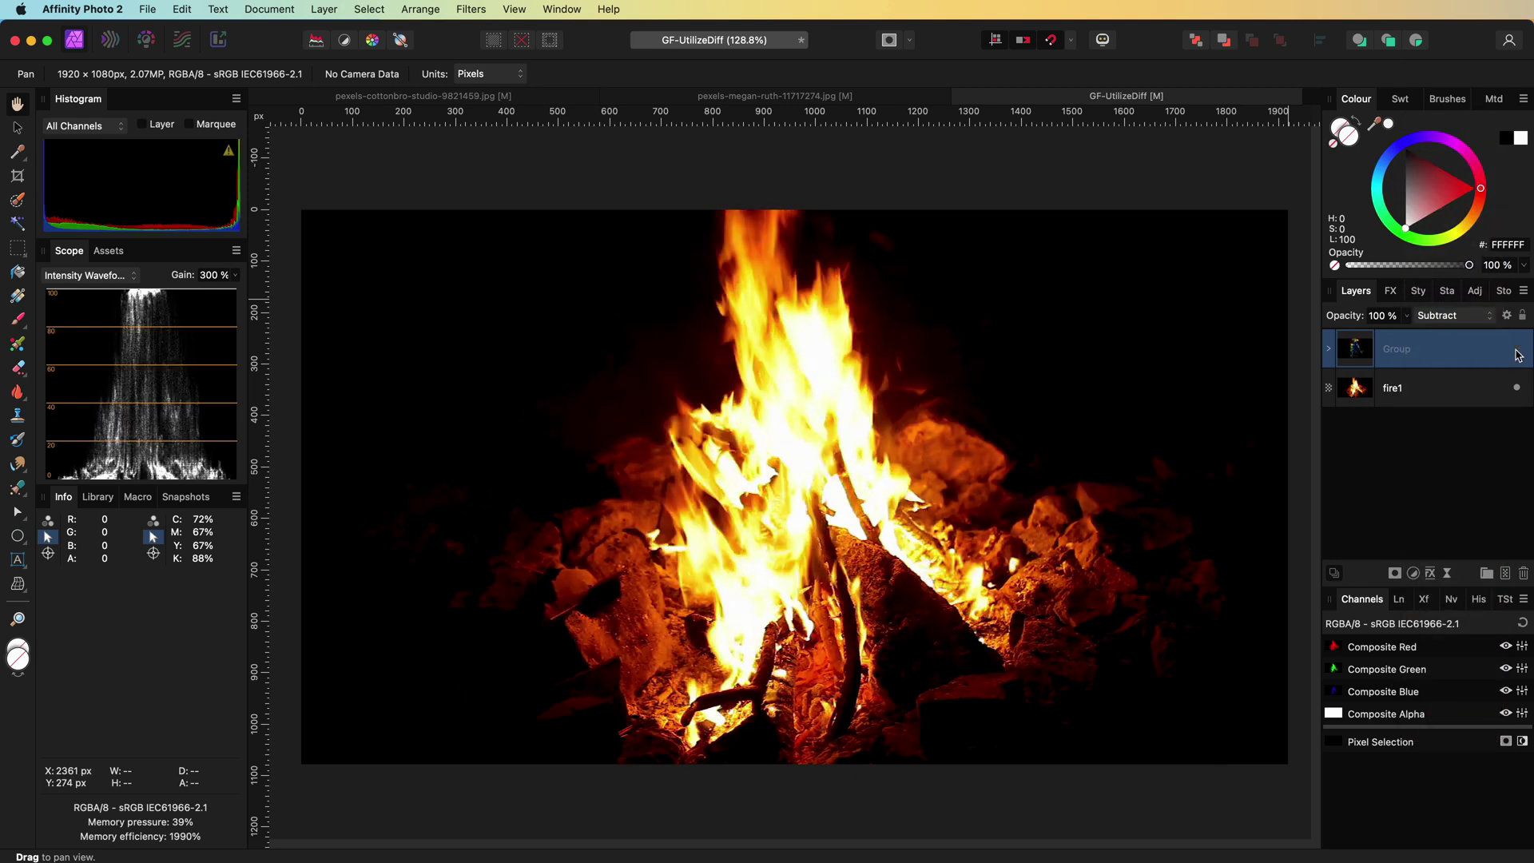
pyautogui.click(1517, 352)
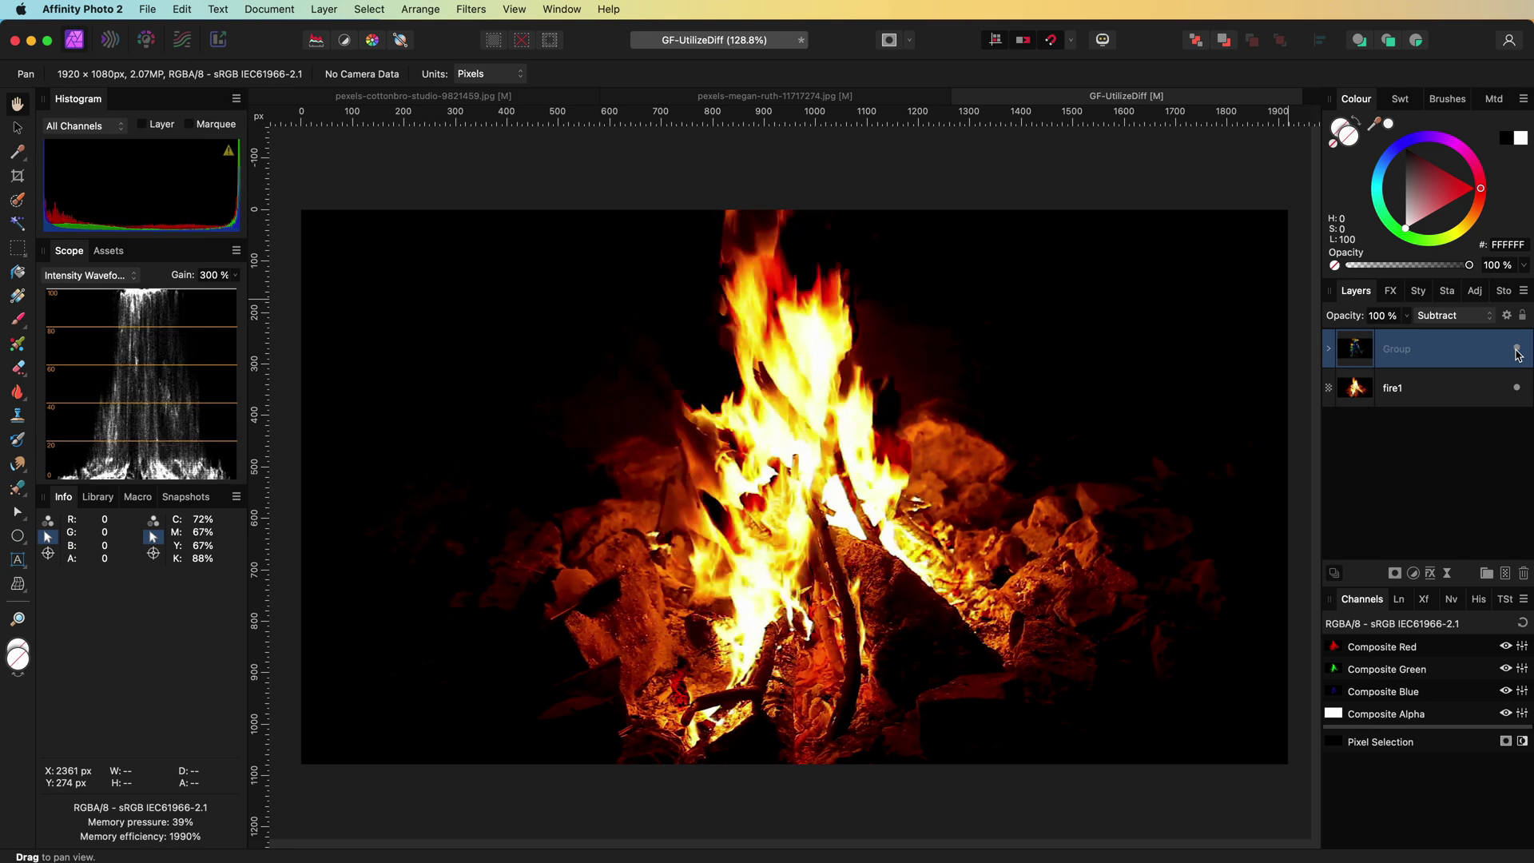
pyautogui.click(1518, 352)
pyautogui.click(1518, 352)
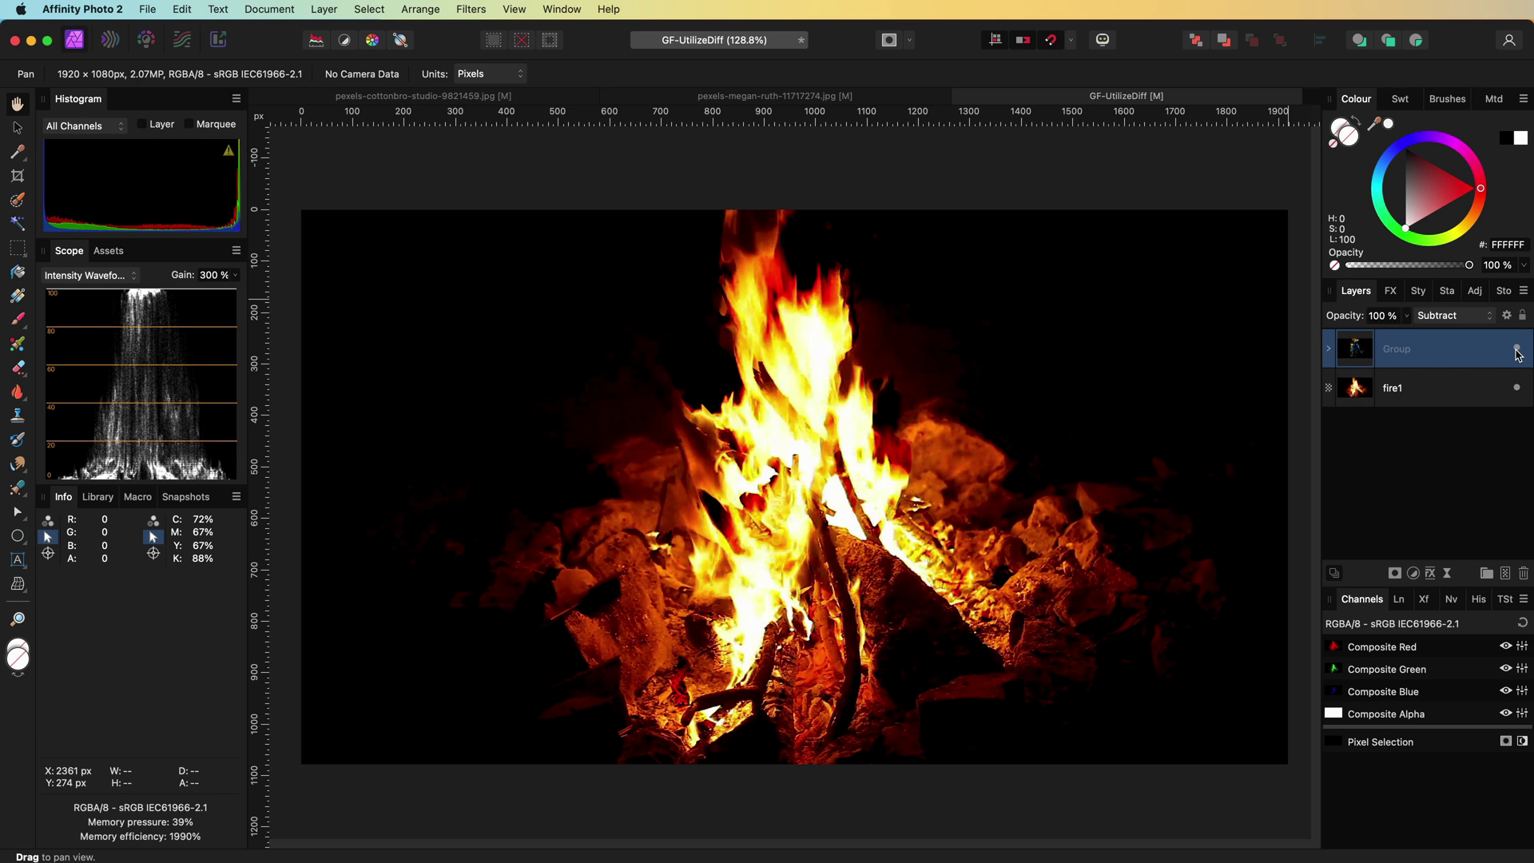
# - Undo back to the ungrouped layers and nest a new Invert adjustment inside fire2
pyautogui.hotkey('ctrl', 'z')
pyautogui.hotkey('ctrl', 'z')
pyautogui.hotkey('ctrl', 'z')
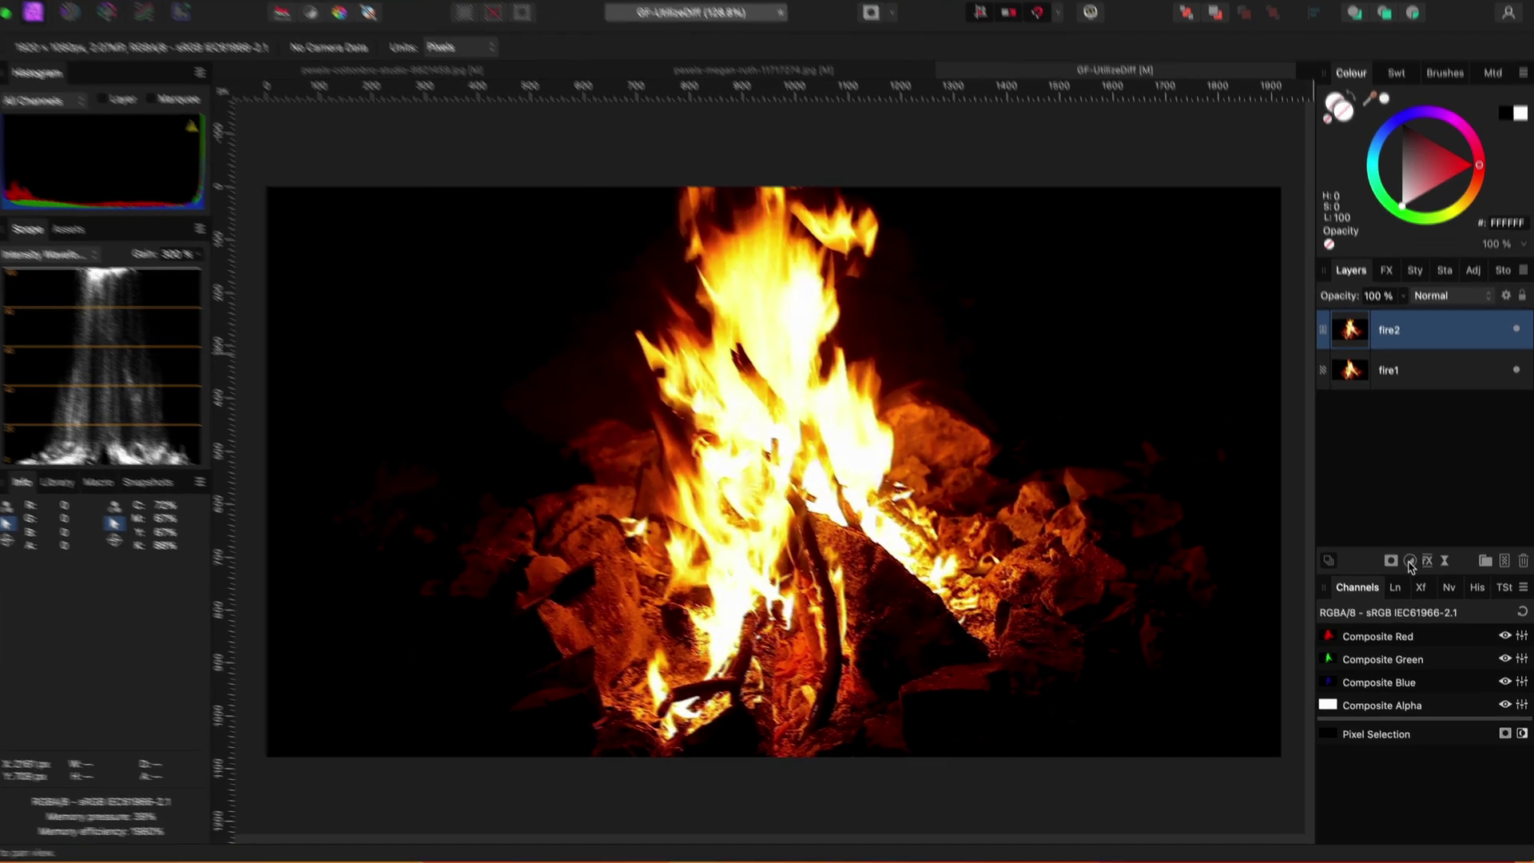
pyautogui.click(1413, 573)
pyautogui.click(1406, 816)
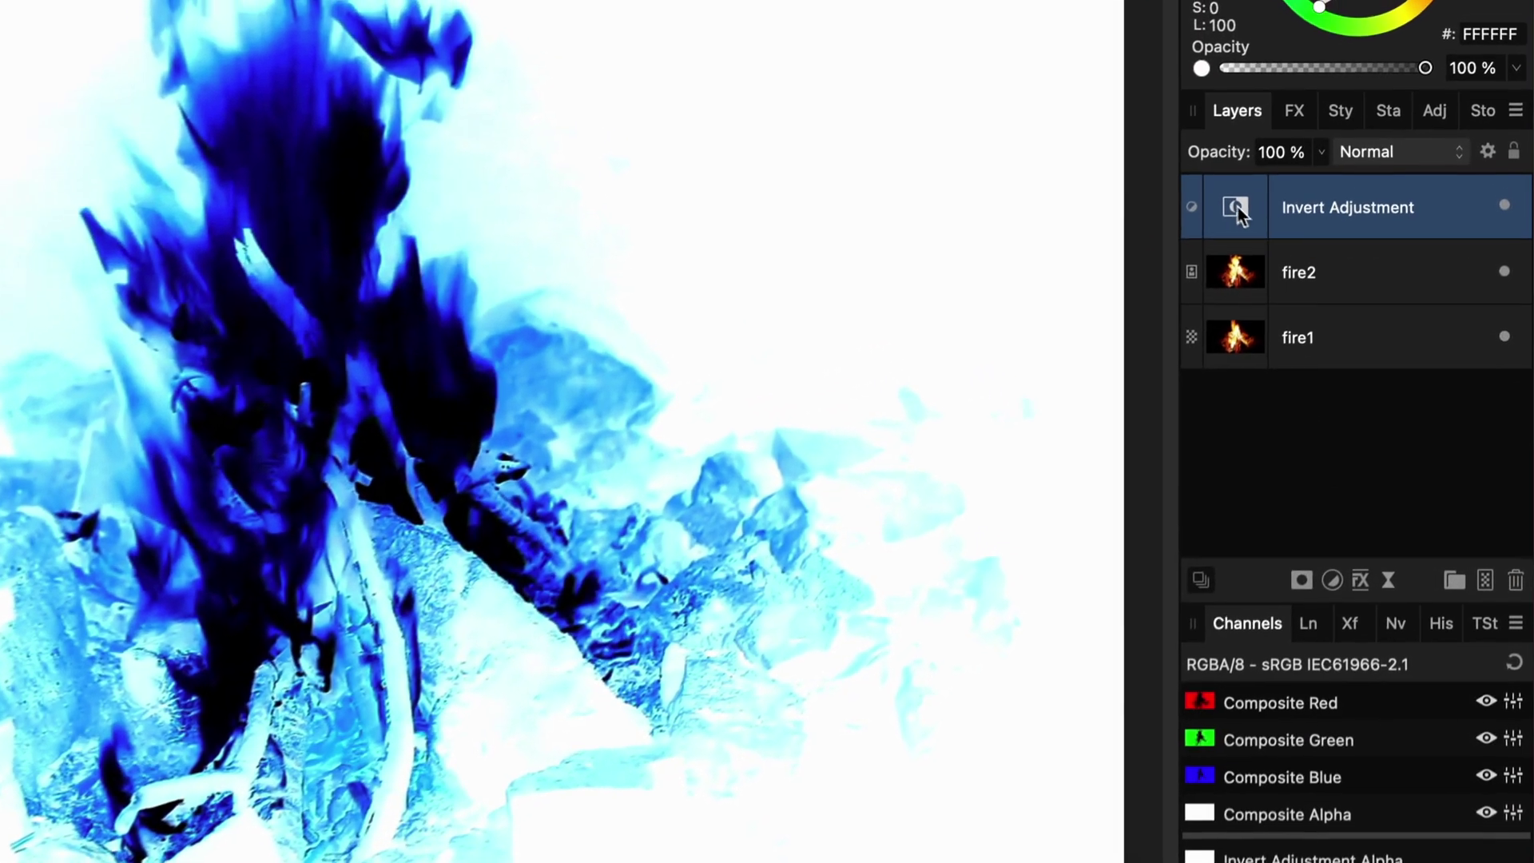
pyautogui.moveTo(1267, 165); pyautogui.dragTo(1337, 221)
pyautogui.moveTo(1313, 281); pyautogui.dragTo(1202, 236)
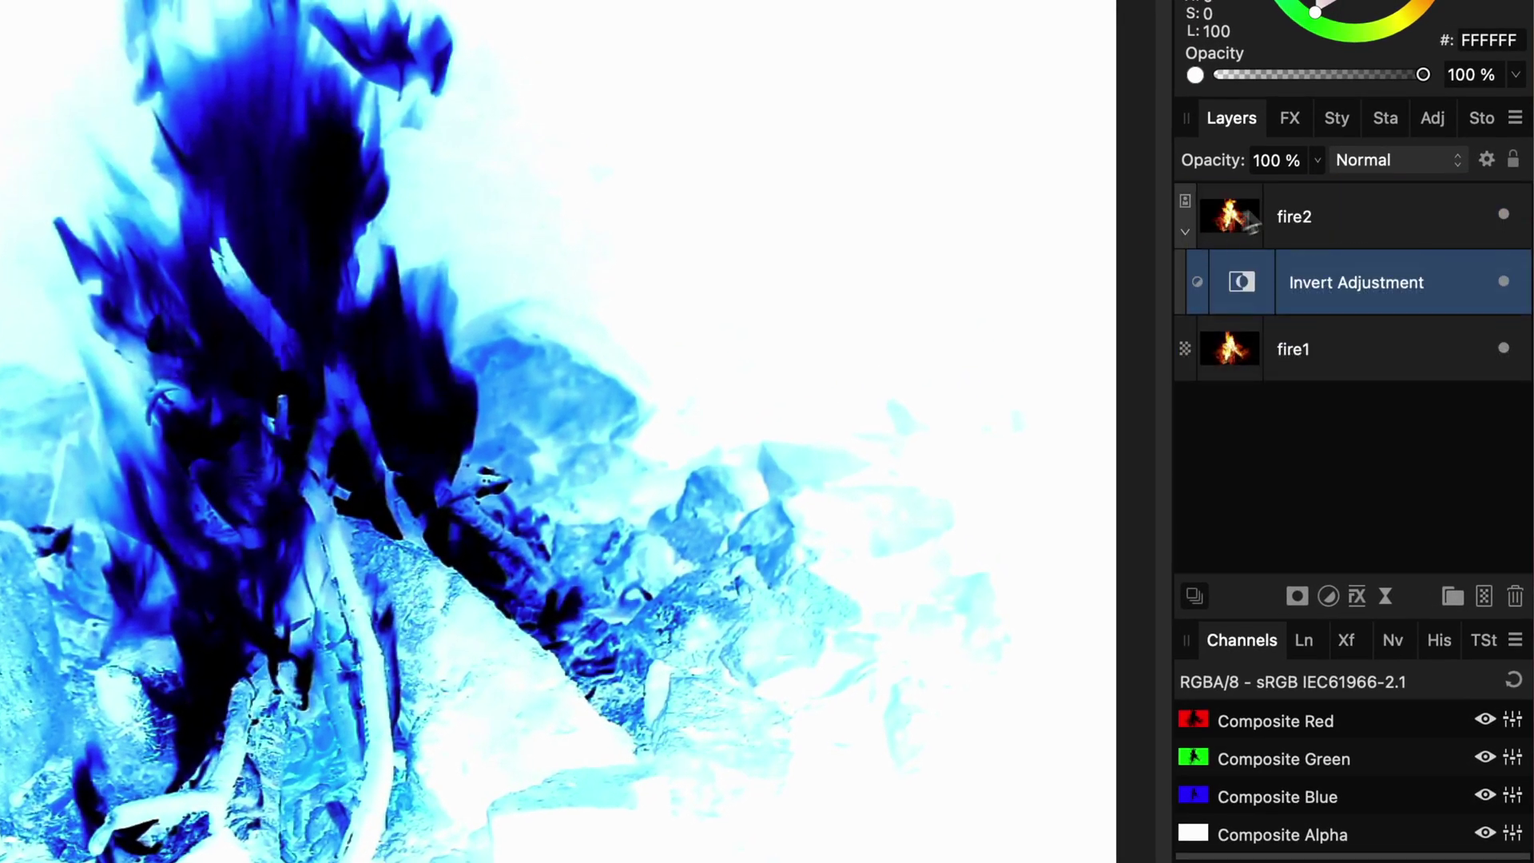
pyautogui.click(1276, 214)
pyautogui.click(1362, 162)
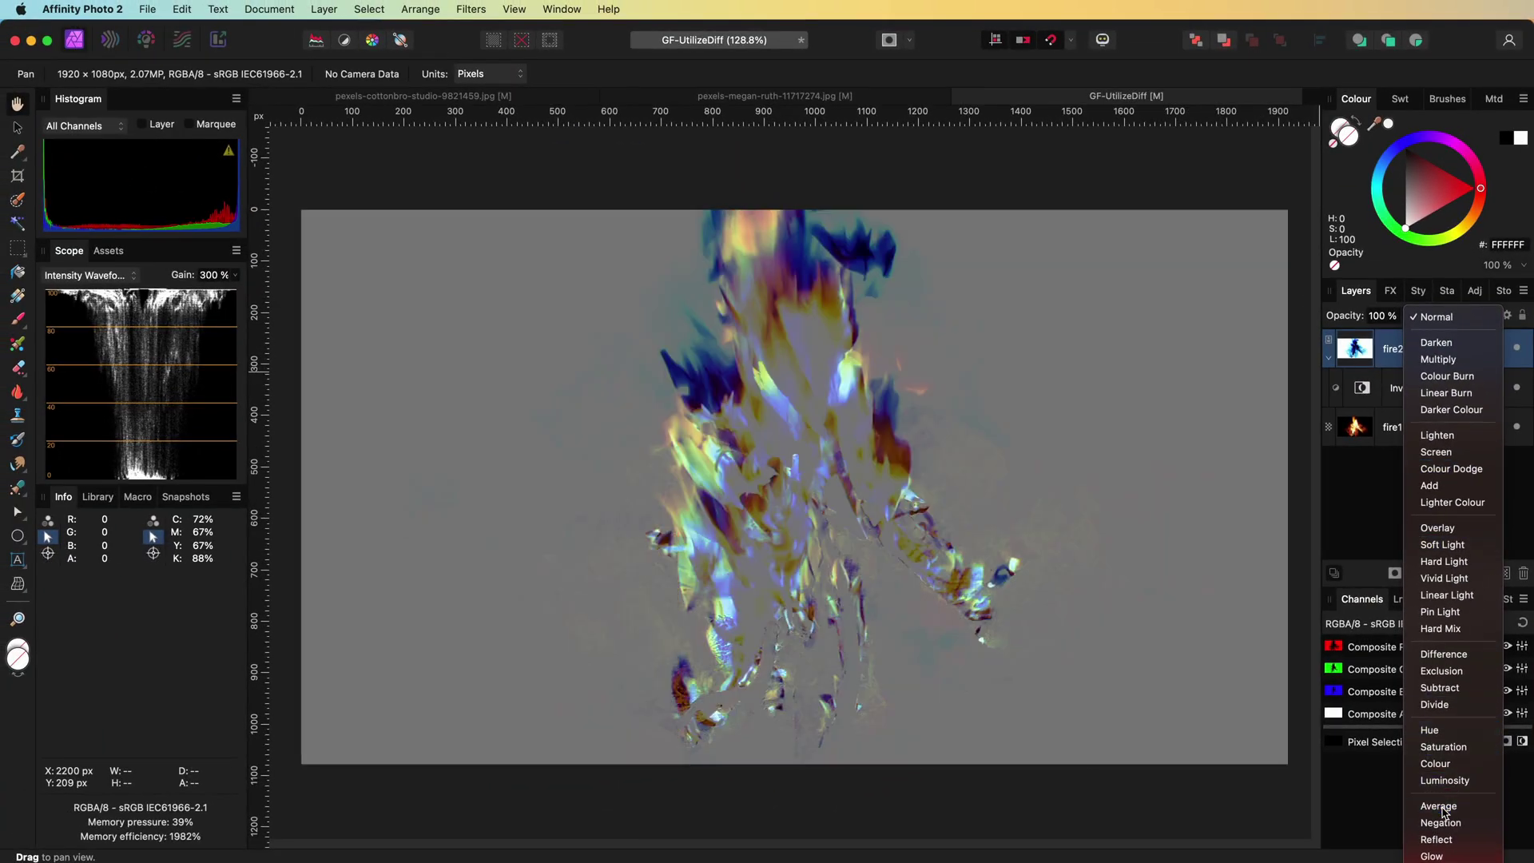
# - Set the inverted fire2 layer's blend mode to Average
pyautogui.click(1437, 808)
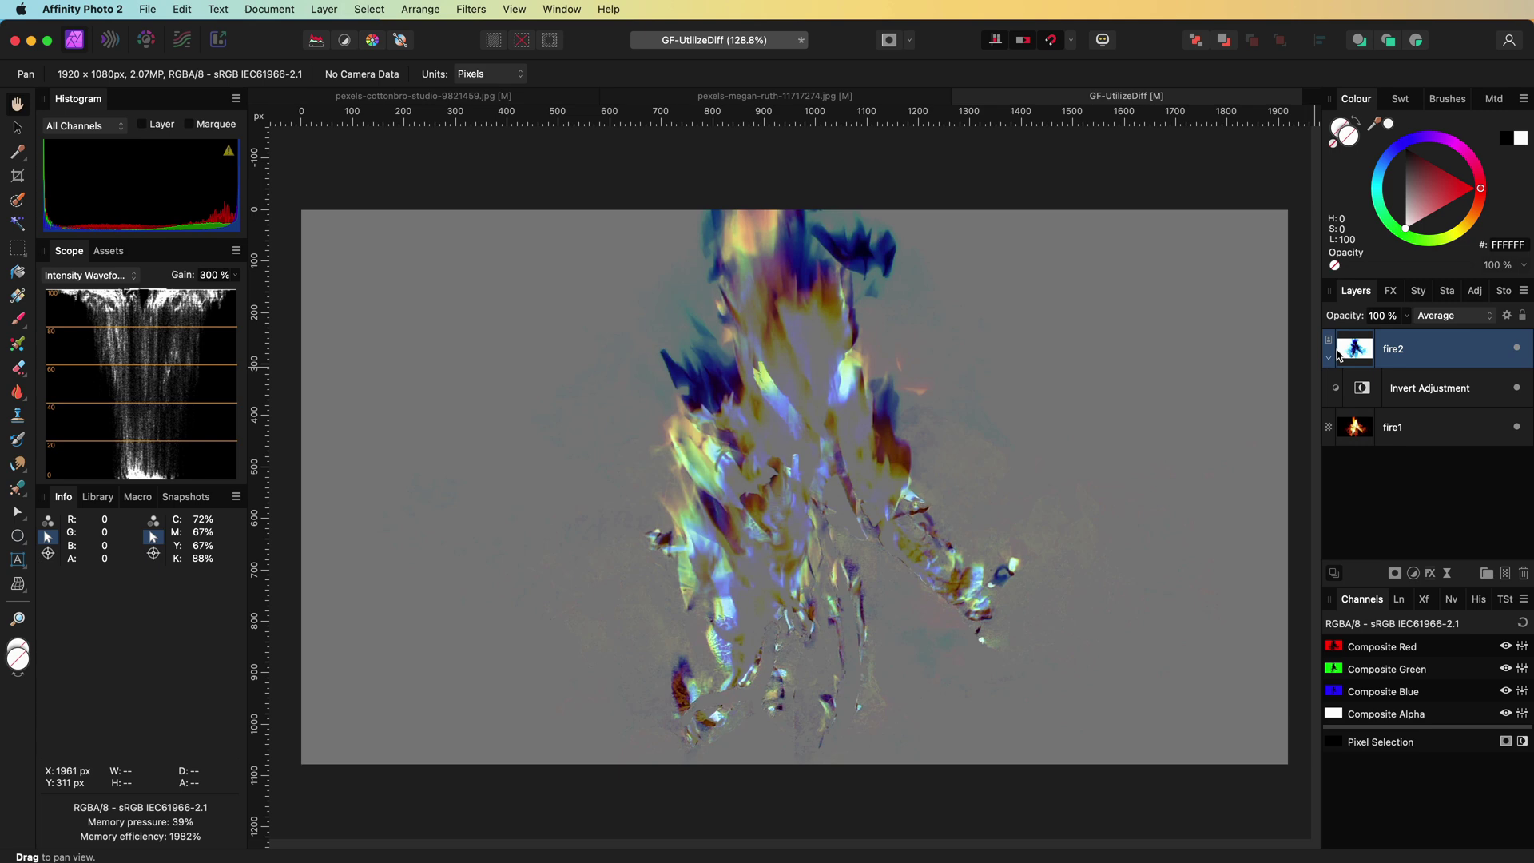
# - Duplicate fire1 with Cmd+J and group the copy with fire2 using Cmd+G
pyautogui.click(1405, 435)
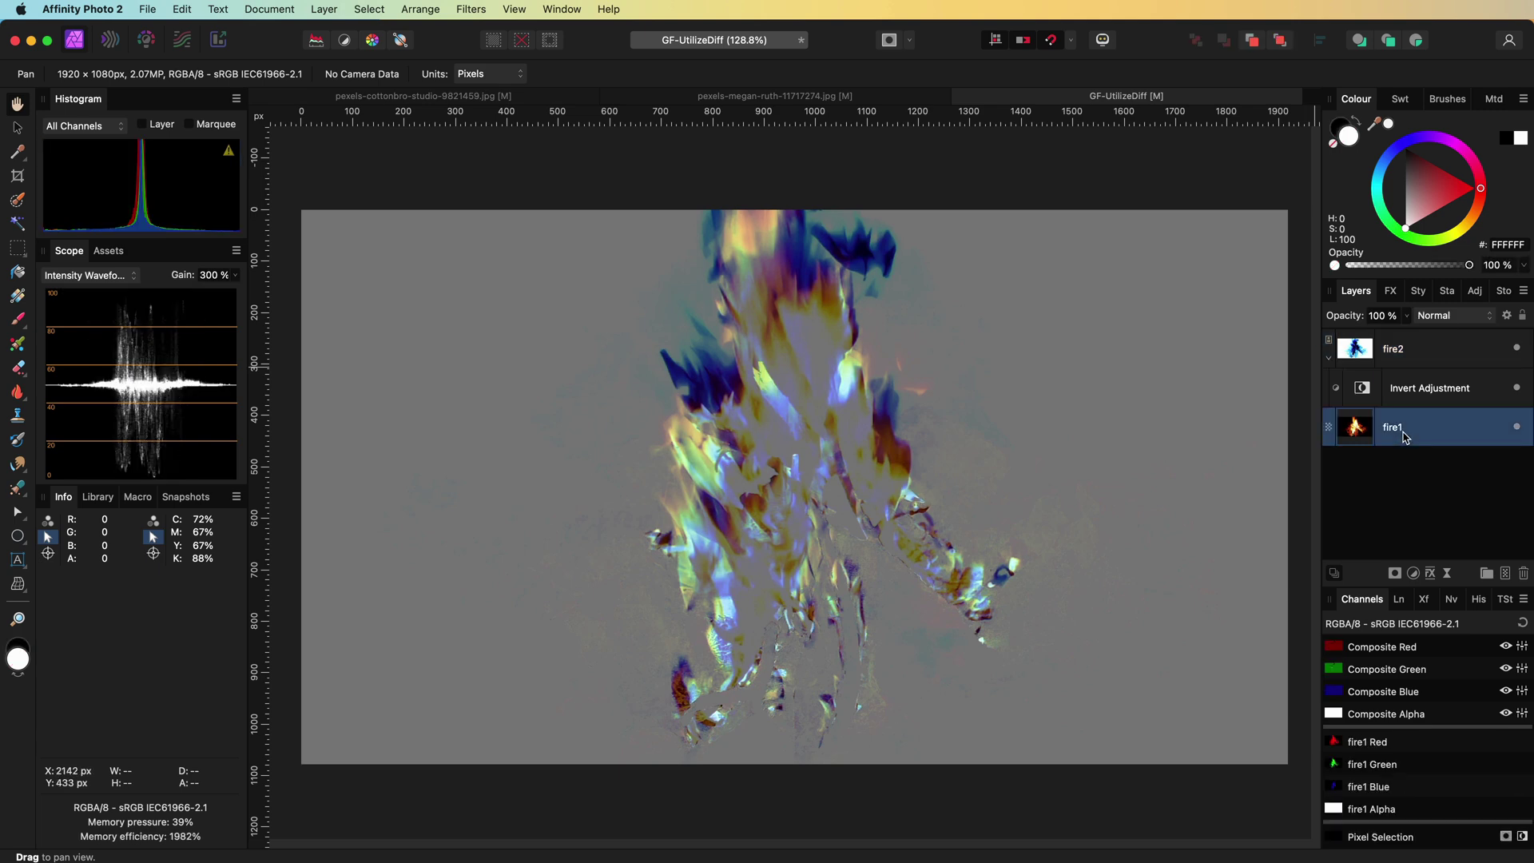
pyautogui.press('super+j')
pyautogui.keyDown('super'); pyautogui.click(1376, 358); pyautogui.keyUp('super')
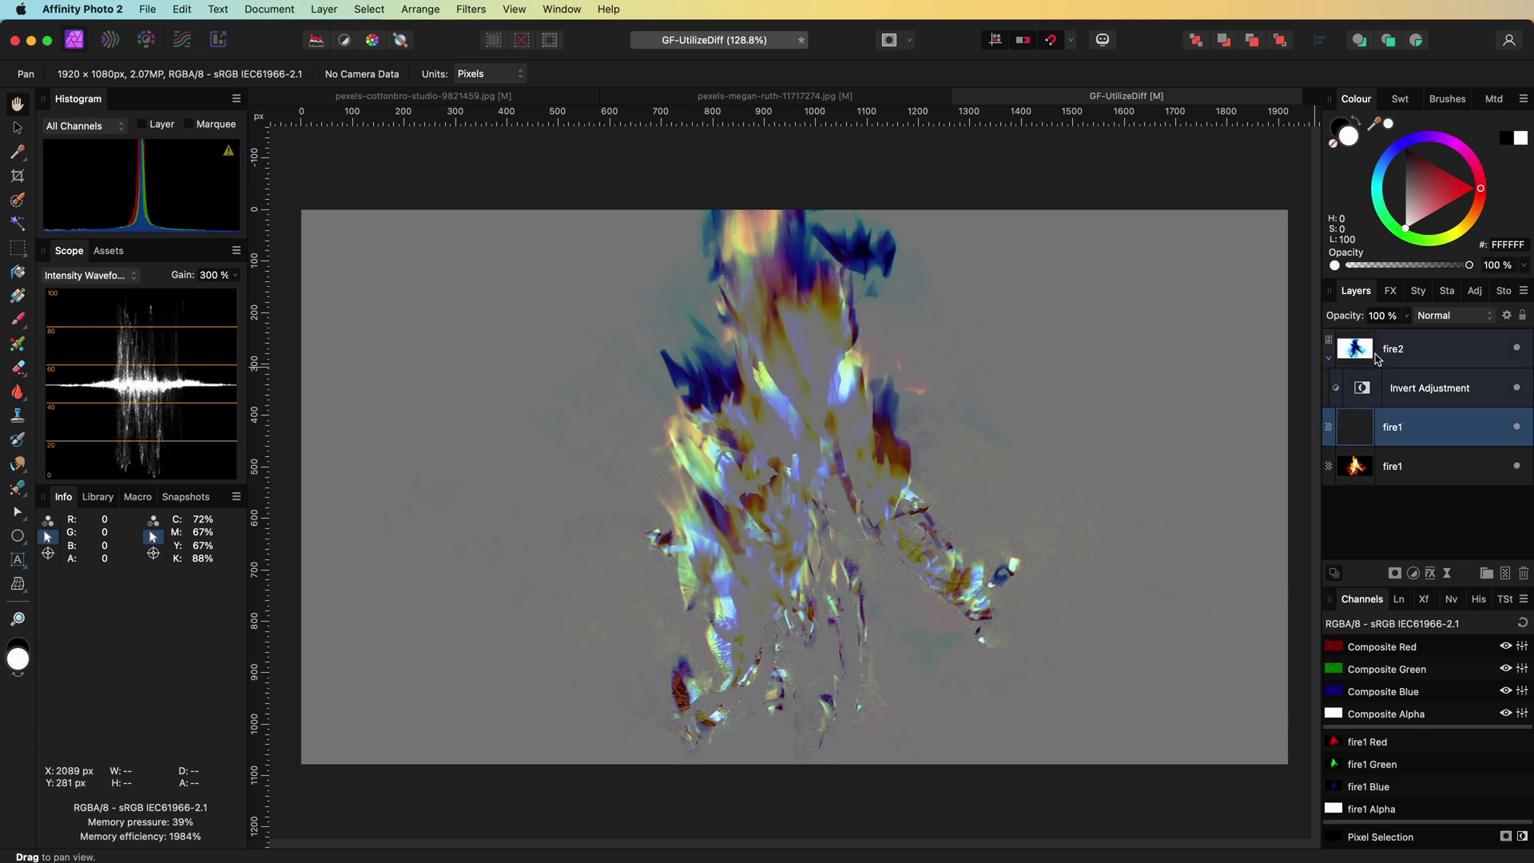
pyautogui.press('super+g')
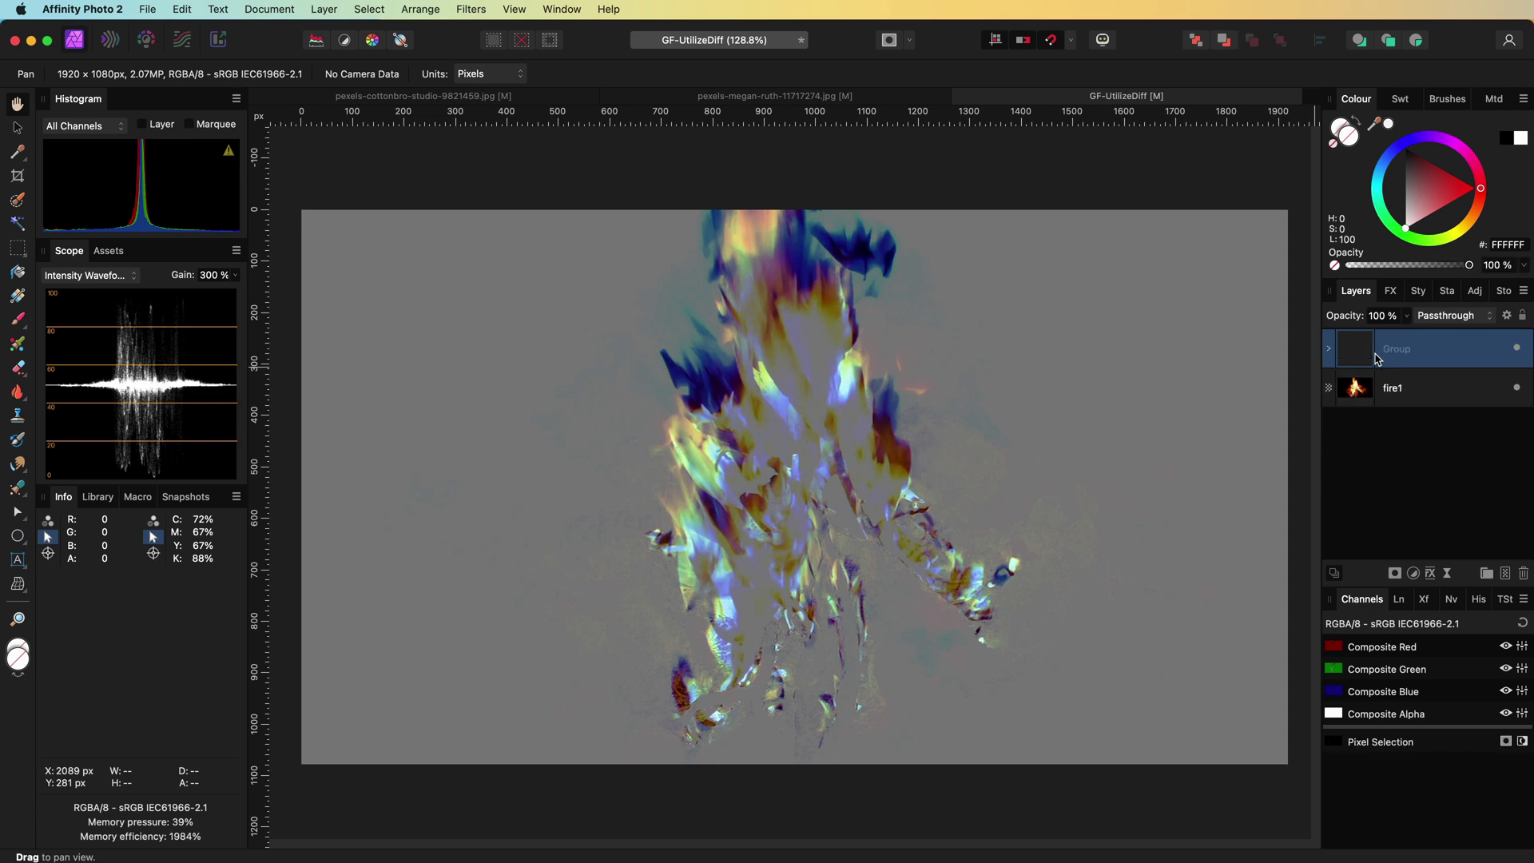
pyautogui.click(1448, 316)
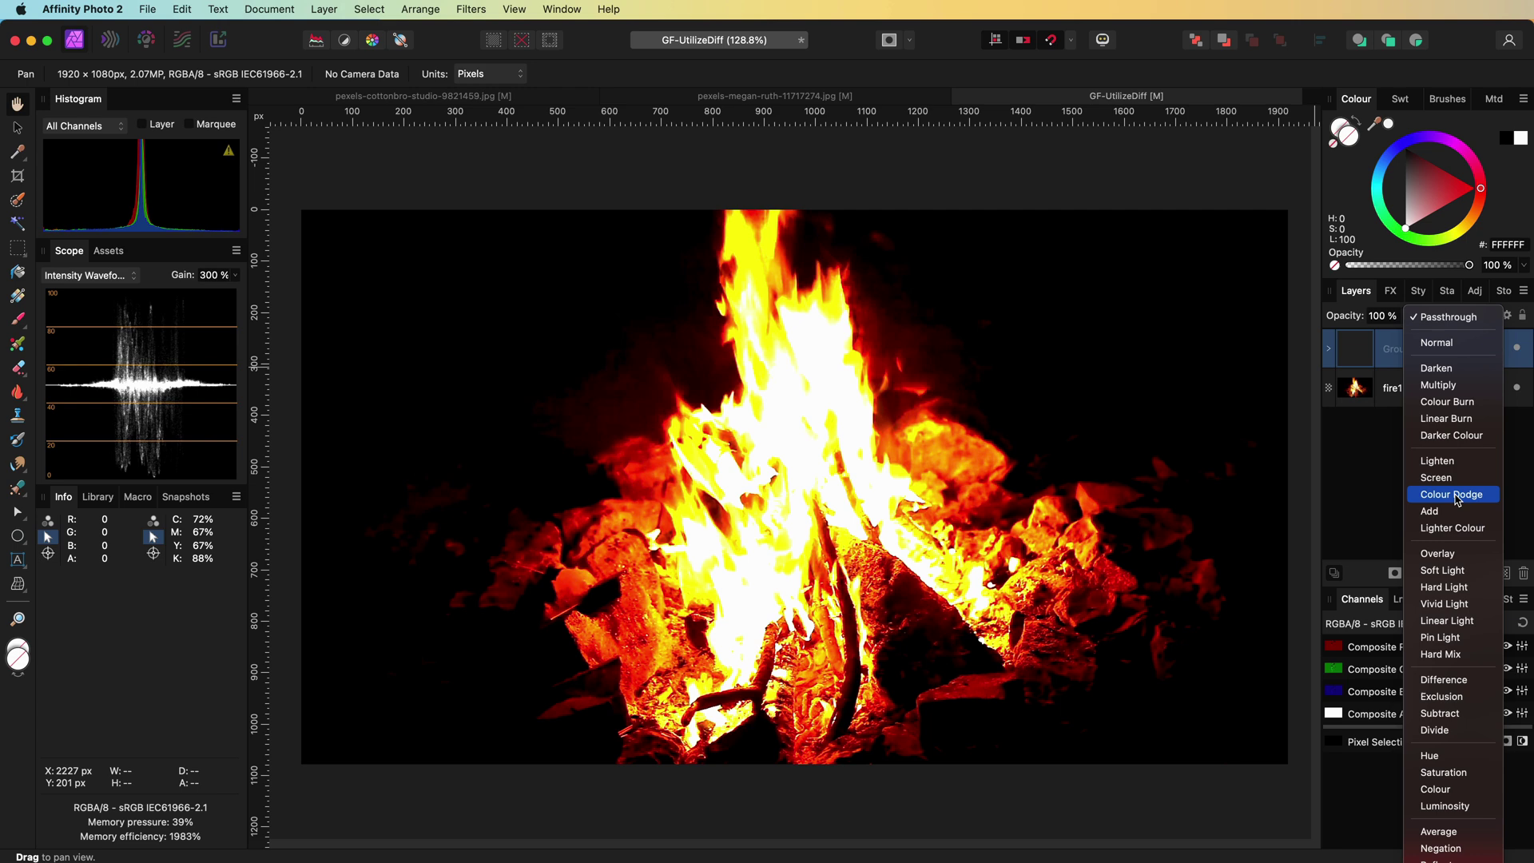
# - Set the group to Colour Dodge and taper its underlying composition range to 0 %
pyautogui.click(1456, 495)
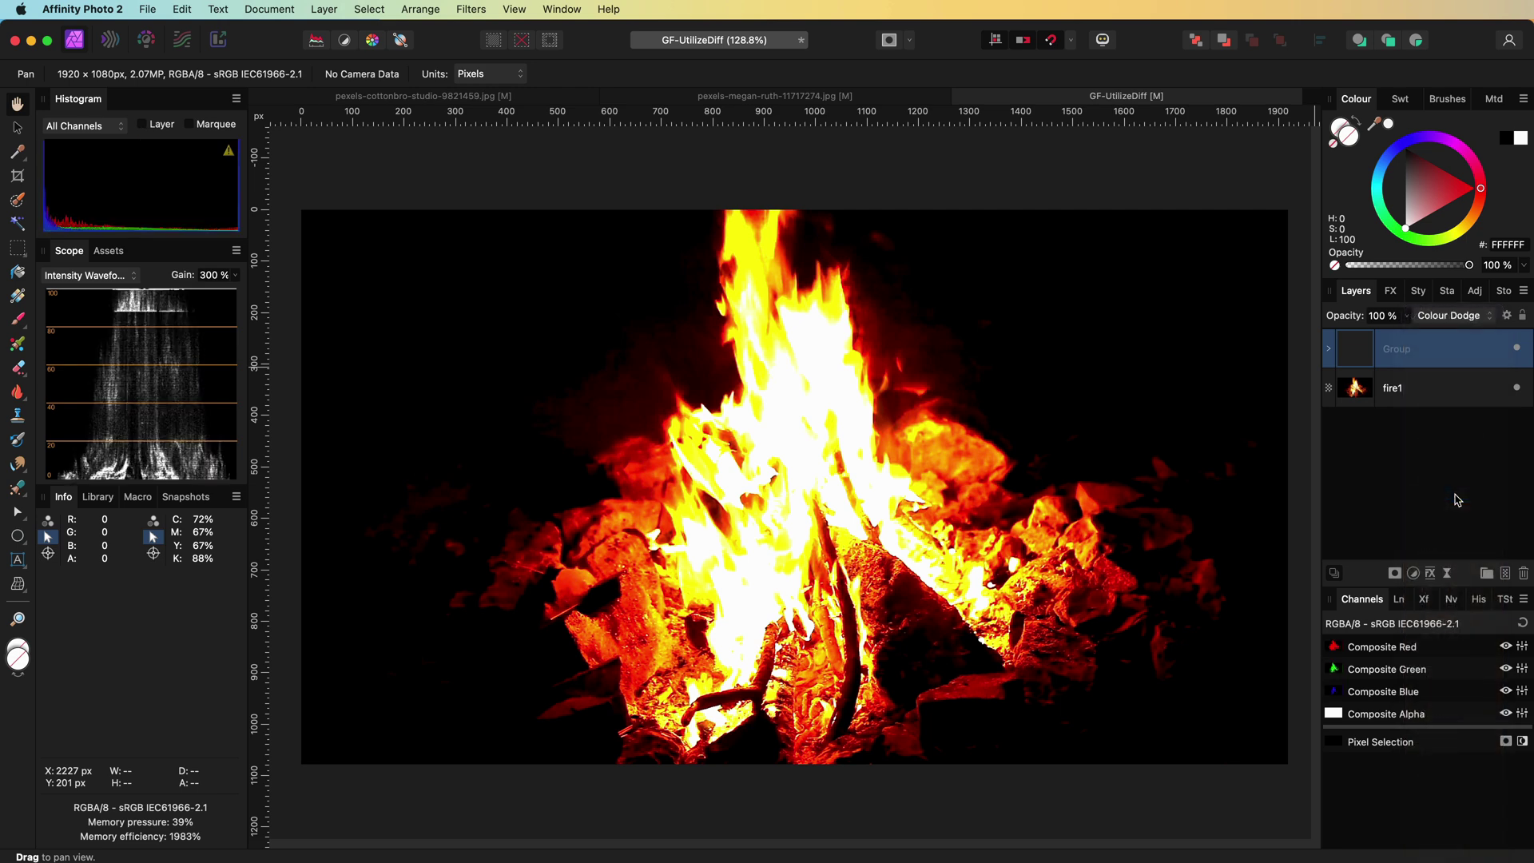
pyautogui.click(1507, 315)
pyautogui.moveTo(1455, 482); pyautogui.dragTo(1454, 553)
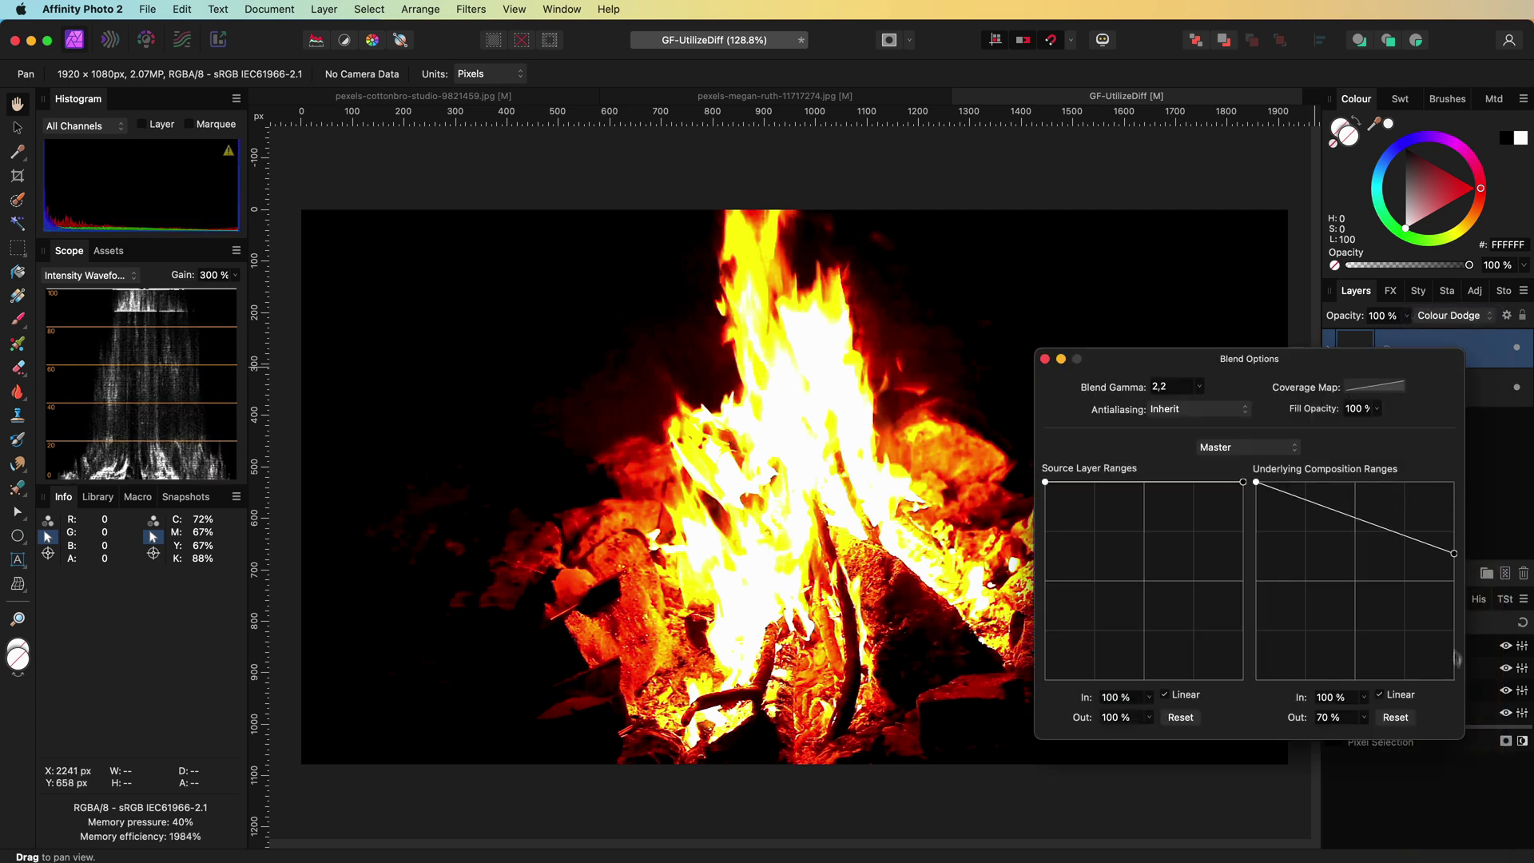
pyautogui.moveTo(1457, 659); pyautogui.dragTo(1454, 679)
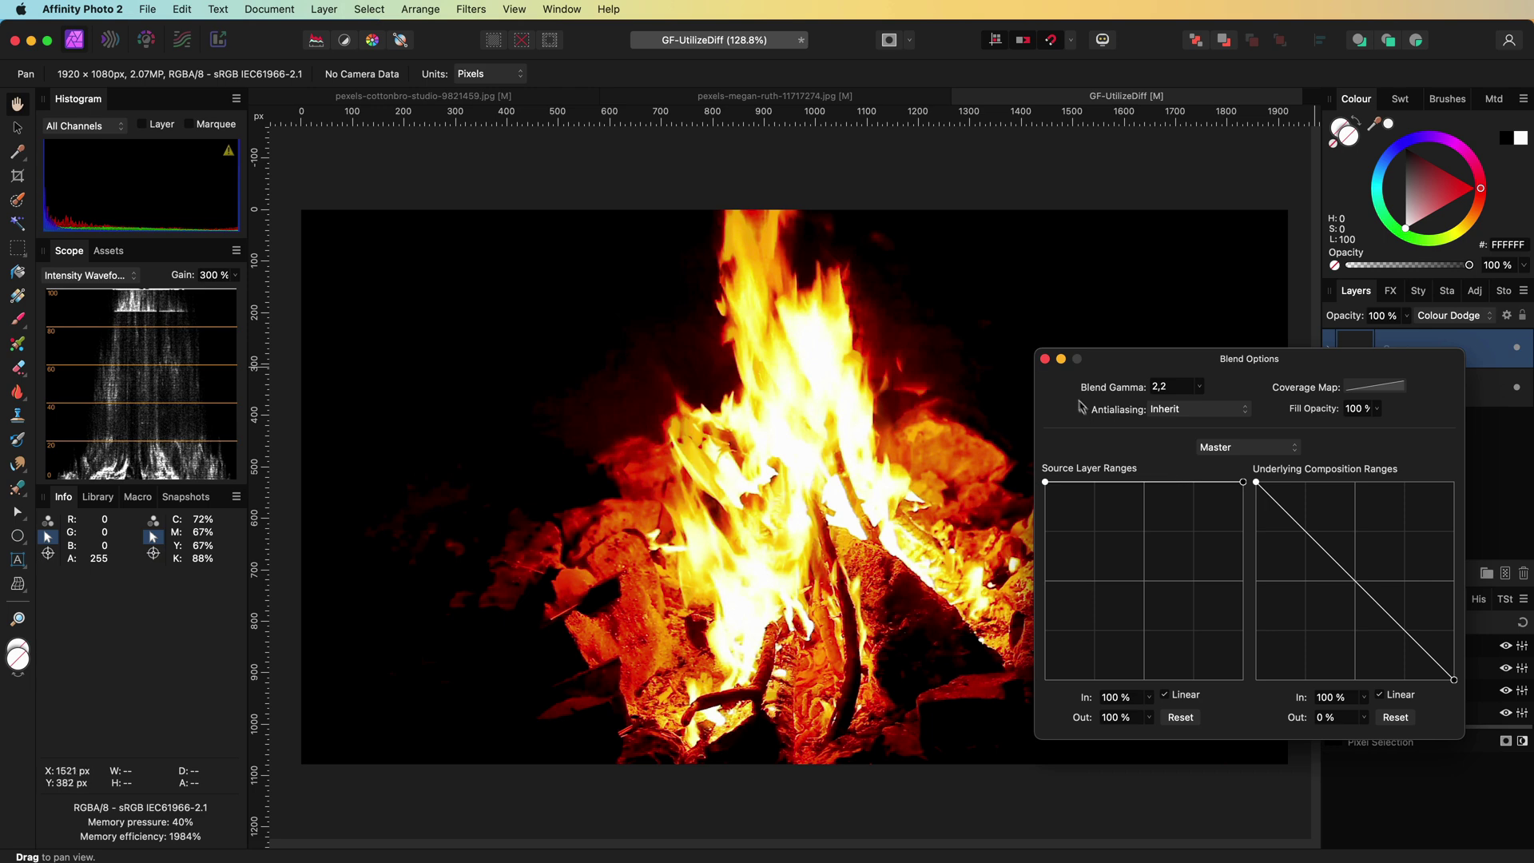
pyautogui.click(1045, 359)
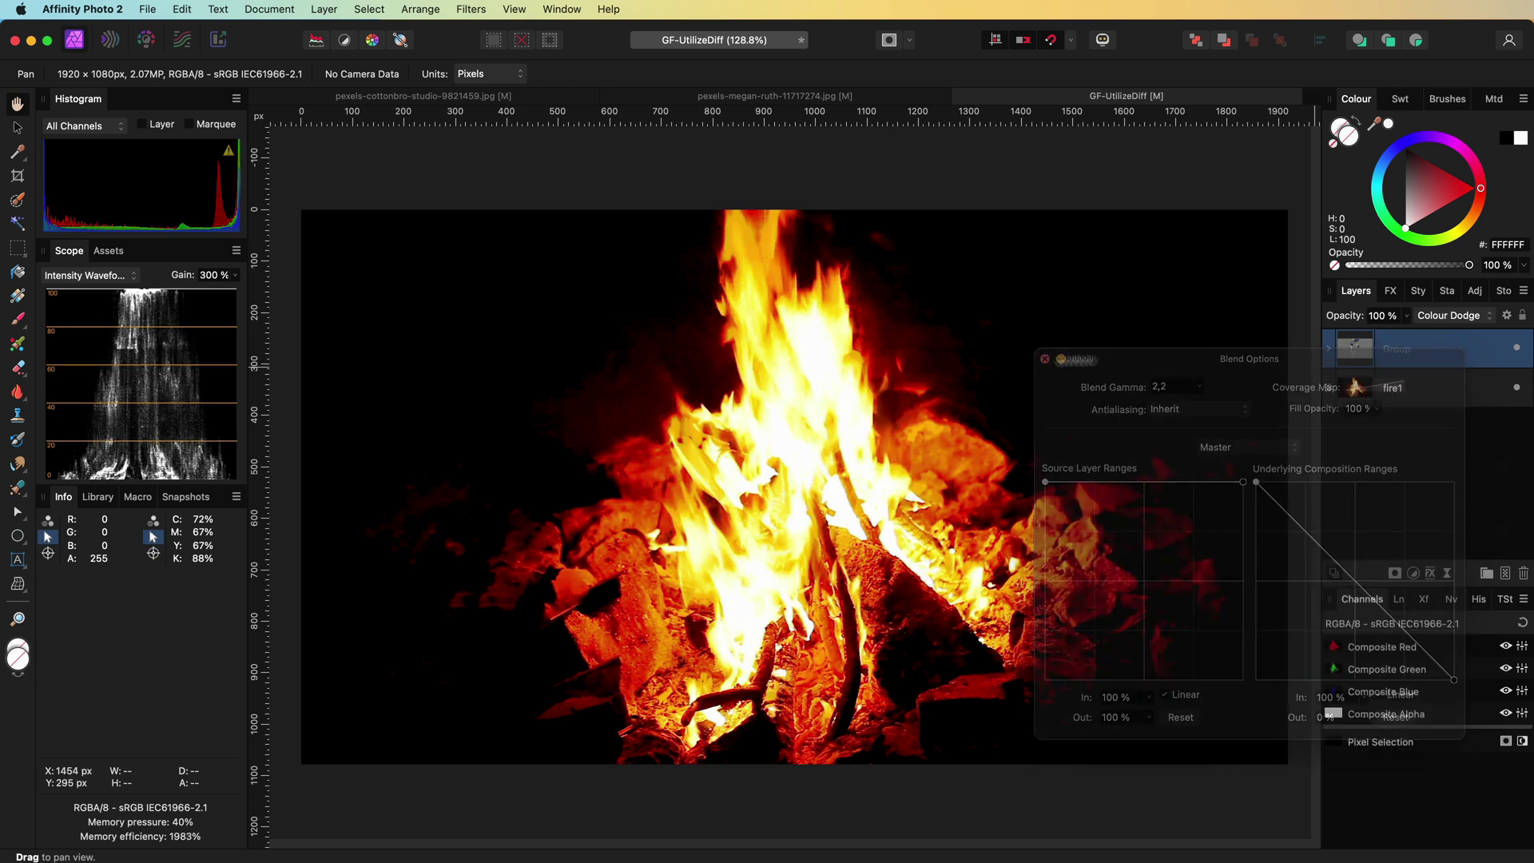
# - Toggle the group's visibility twice to compare the fire with and without it
pyautogui.click(1518, 349)
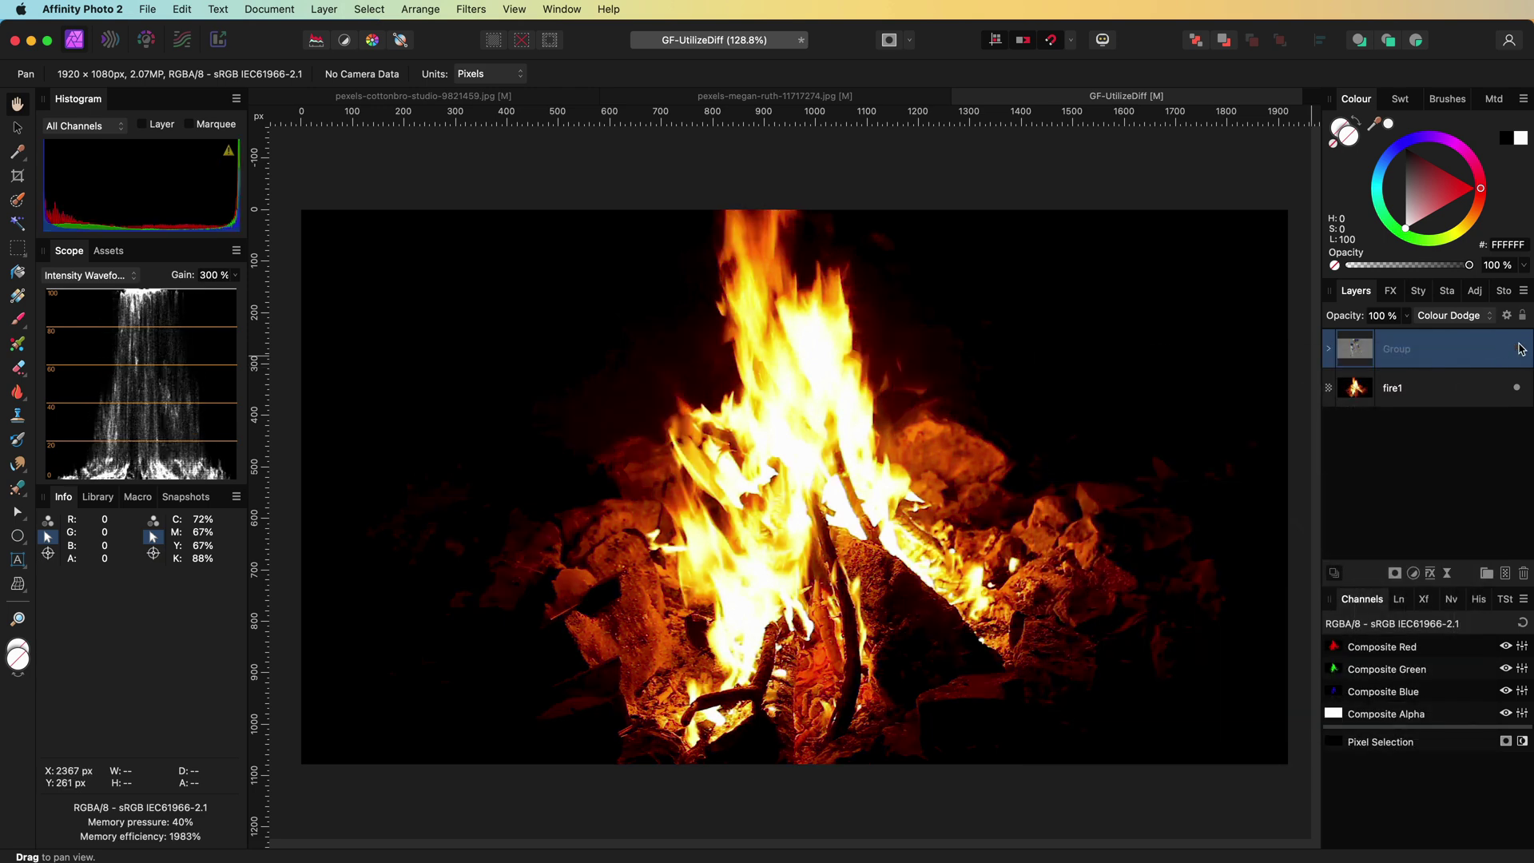
pyautogui.click(1518, 350)
pyautogui.click(1518, 349)
pyautogui.click(1519, 349)
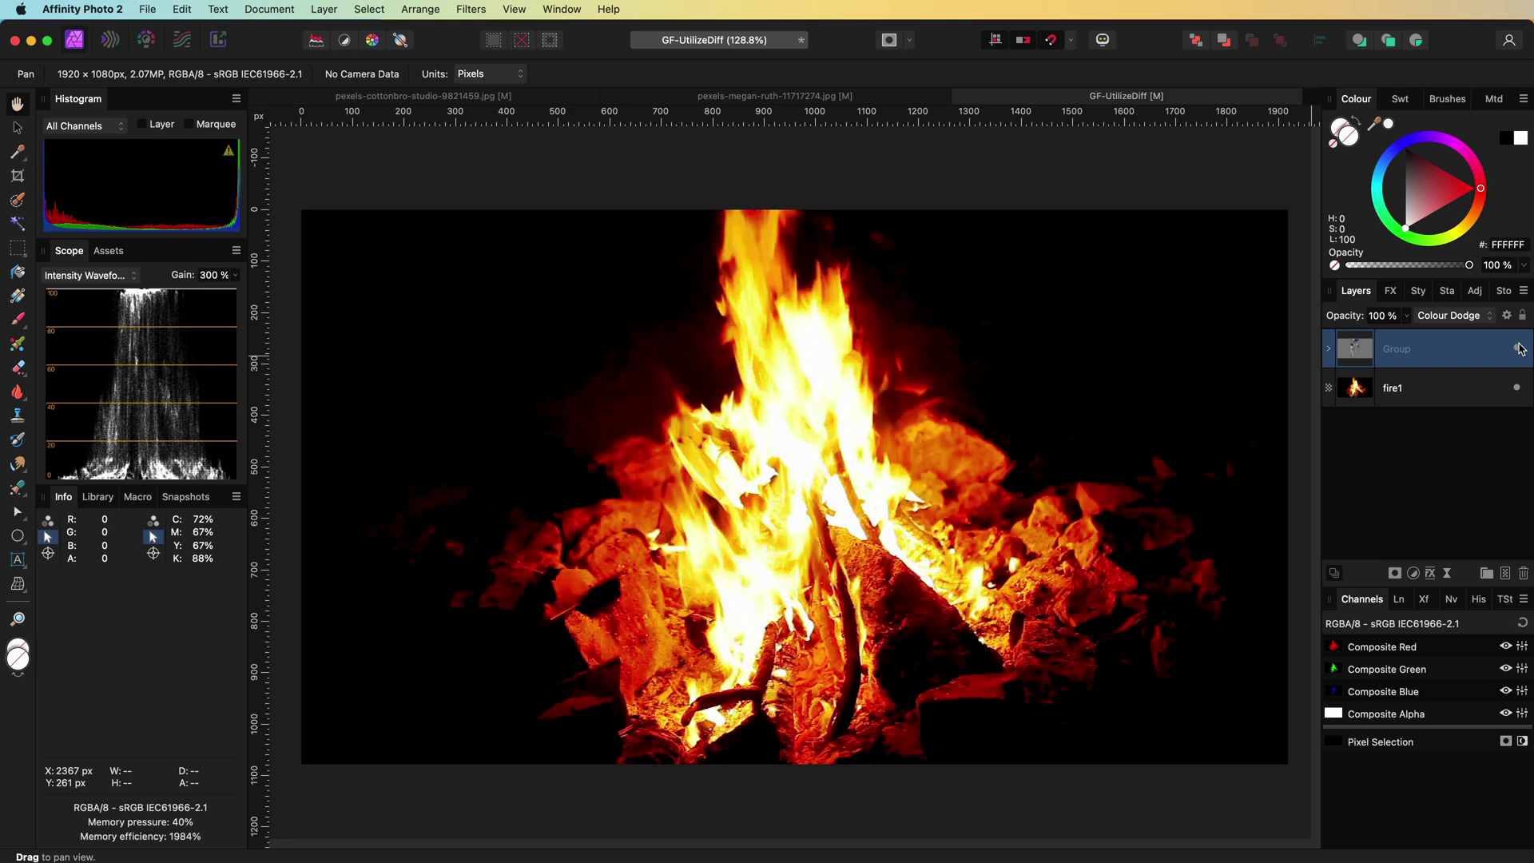
# - Expand the group and select the fire2 layer inside it
pyautogui.click(1330, 356)
pyautogui.click(1400, 387)
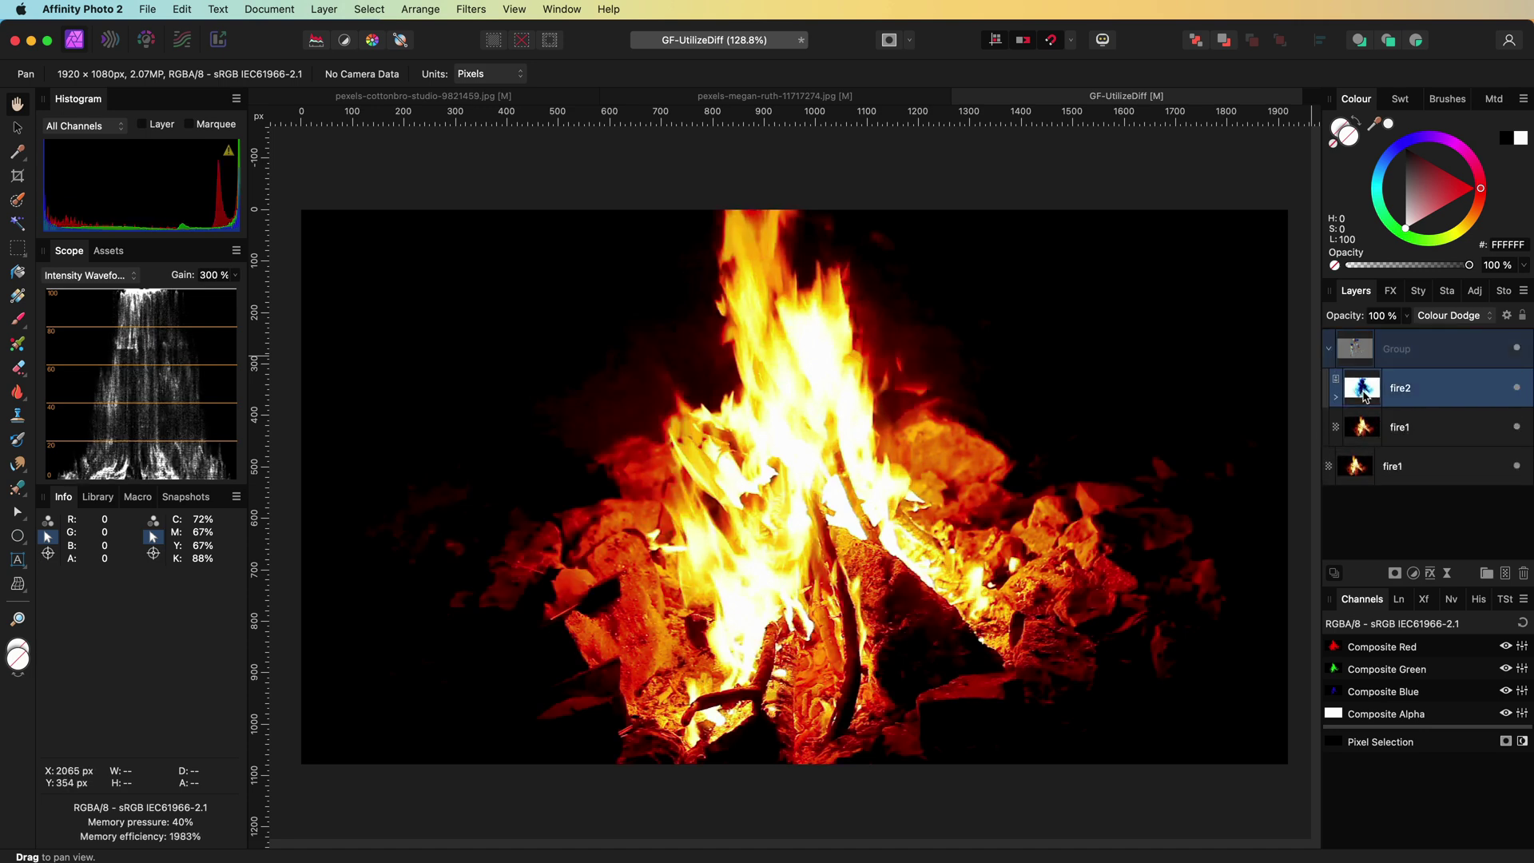
pyautogui.click(1414, 573)
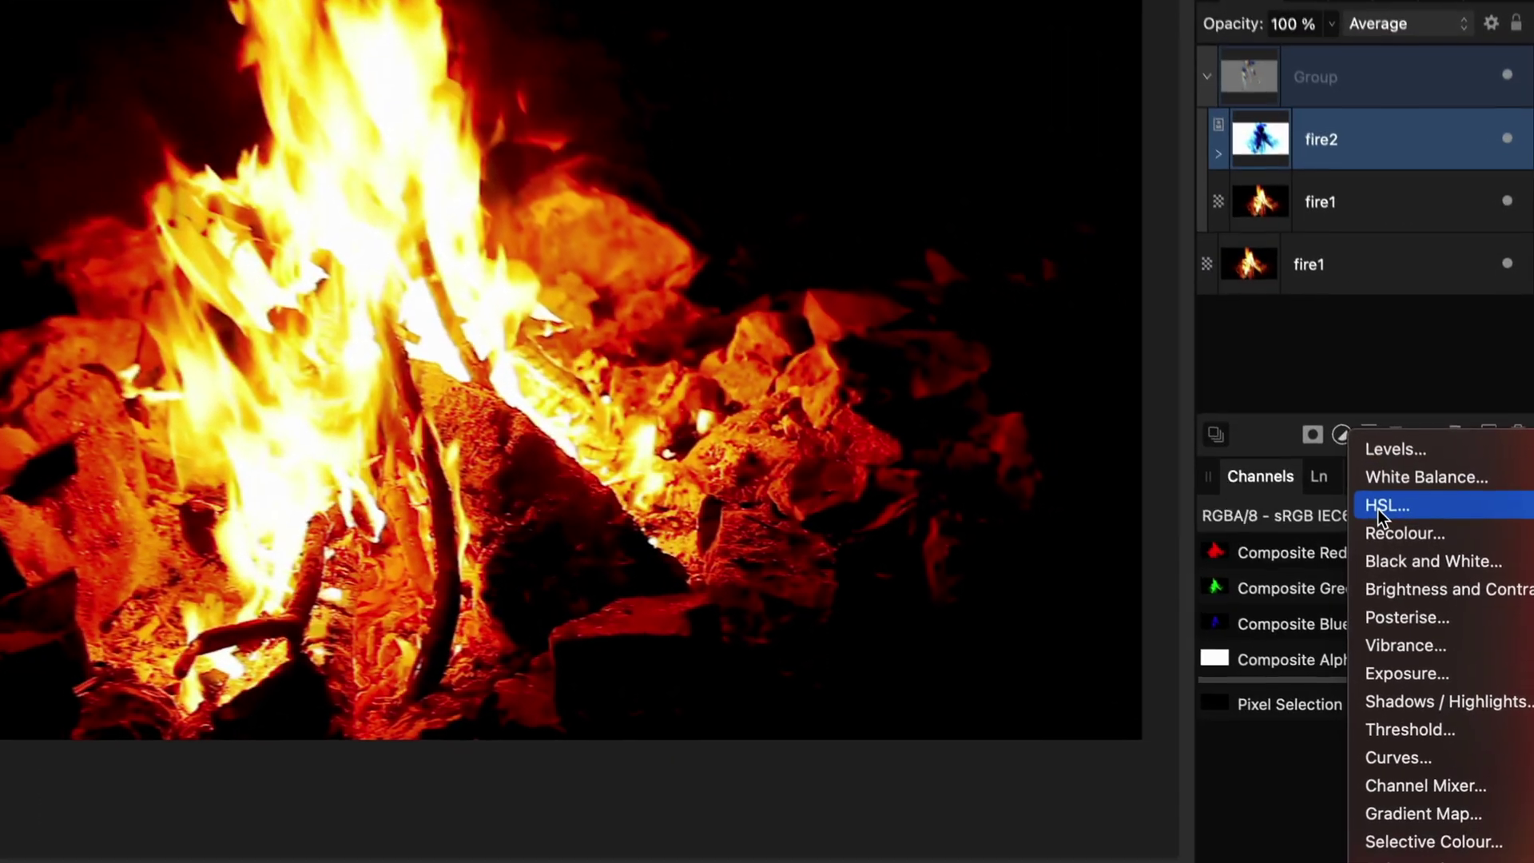
# - Add an HSL adjustment above fire2 with Saturation Shift at -100 %
pyautogui.click(1438, 609)
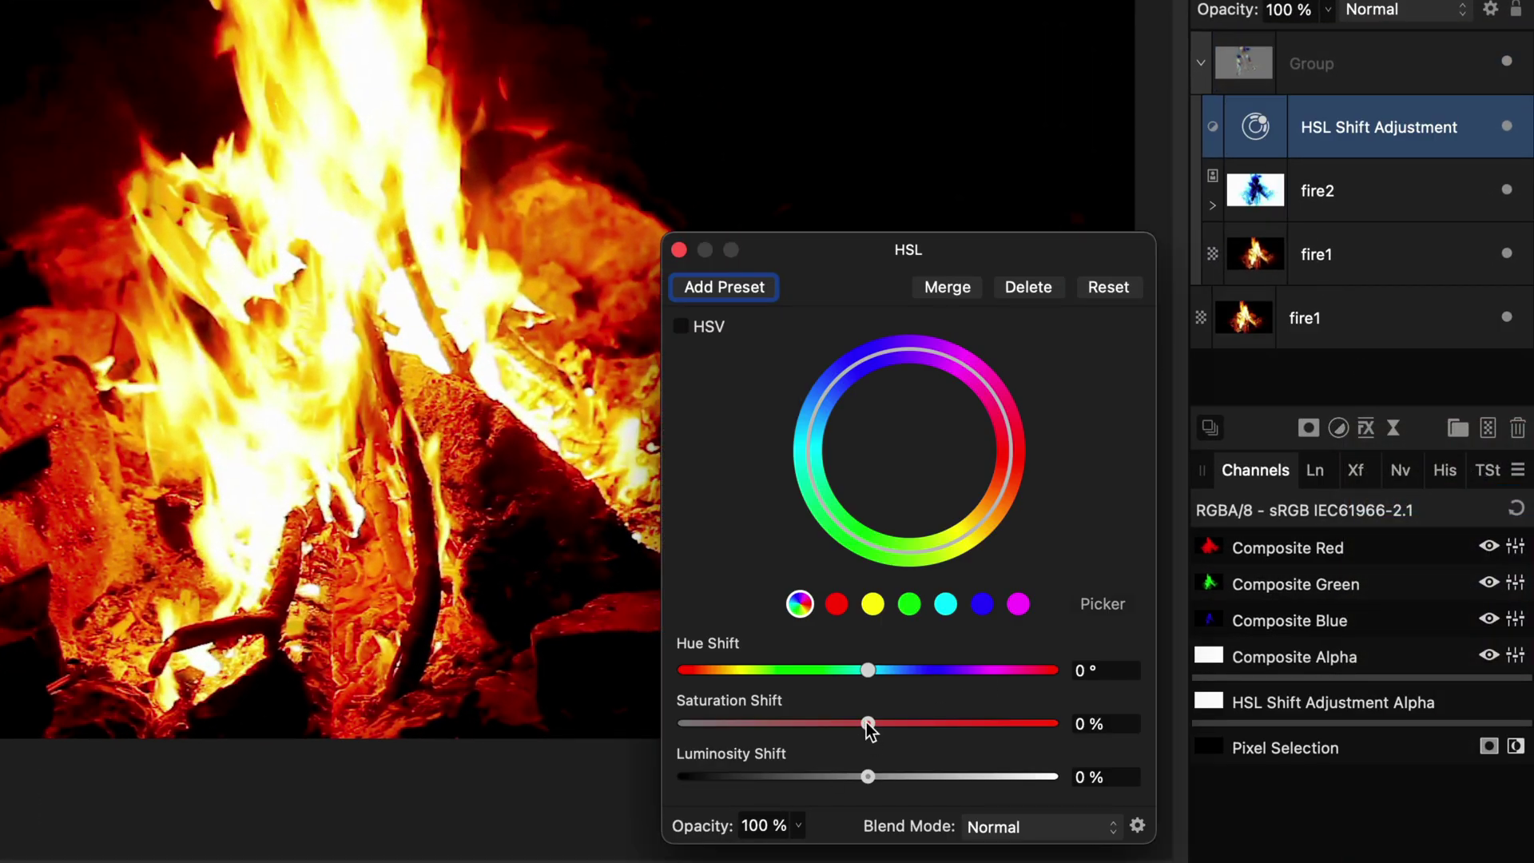
pyautogui.moveTo(866, 722); pyautogui.dragTo(545, 716)
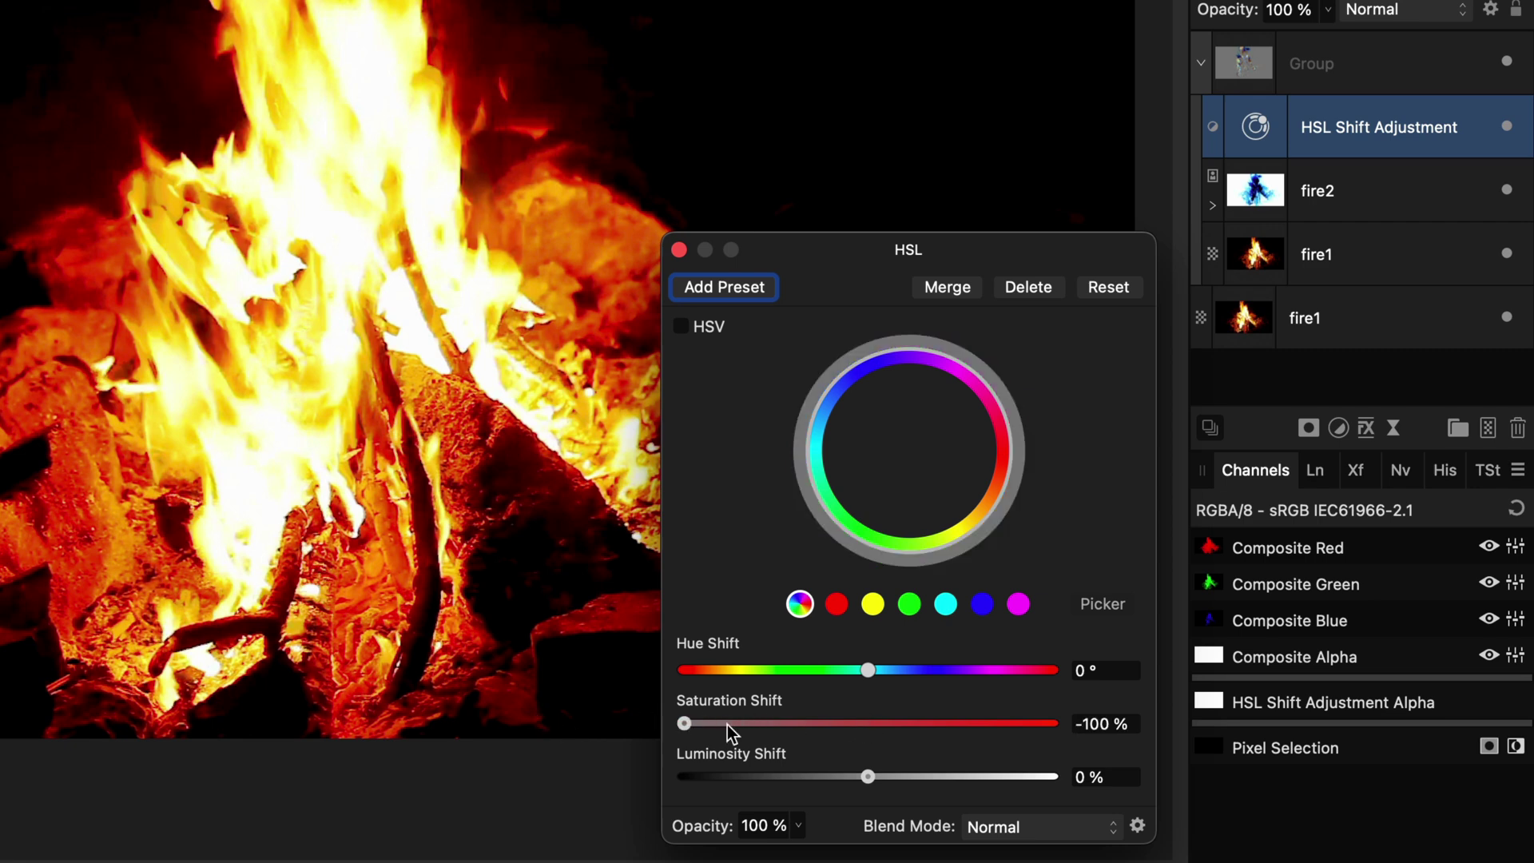
pyautogui.moveTo(933, 726); pyautogui.dragTo(487, 725)
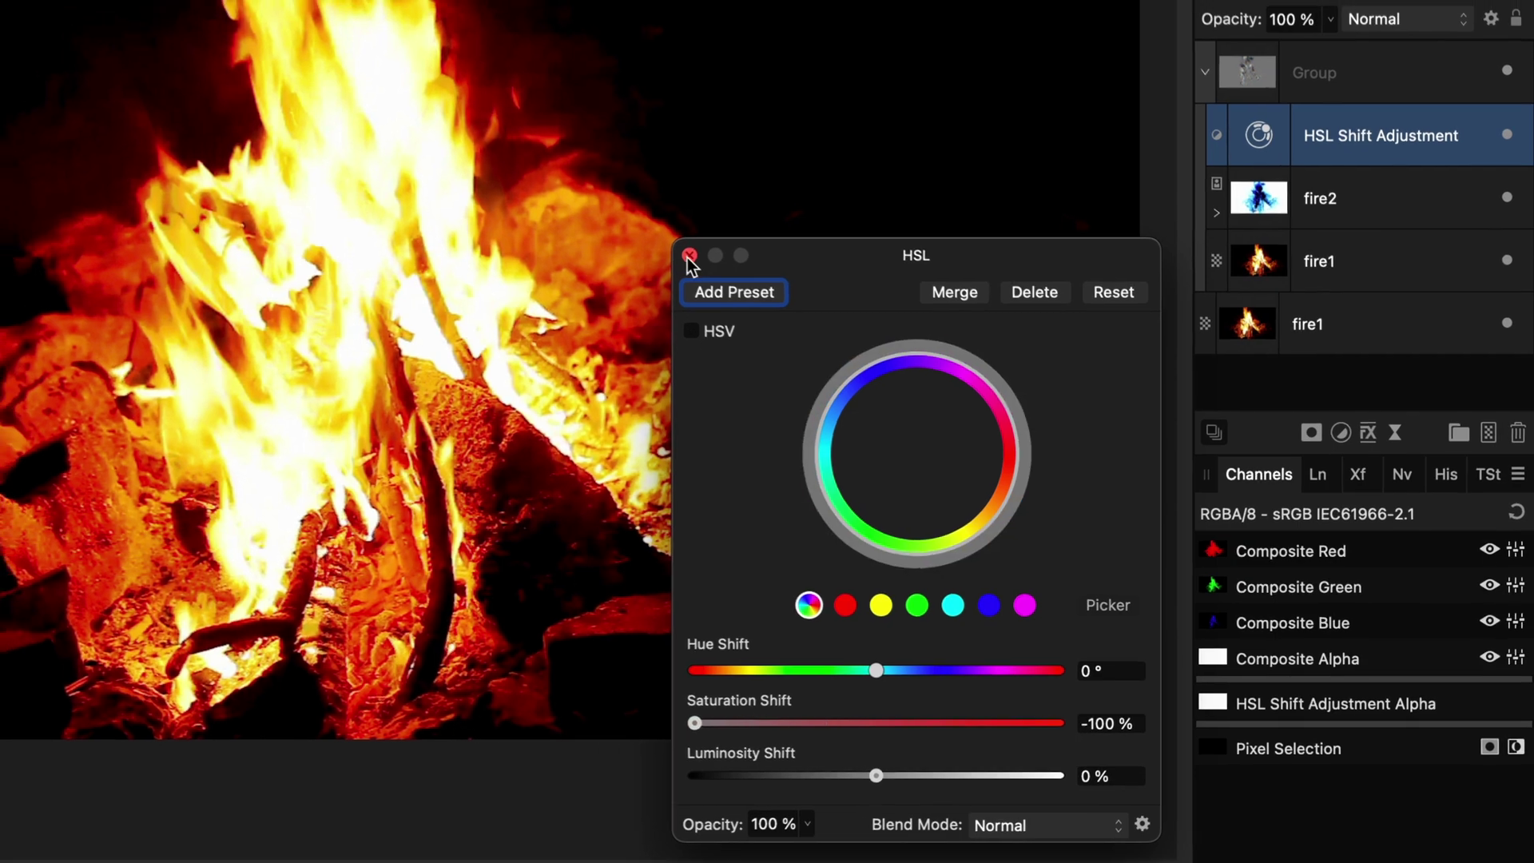
# - Reset the group's underlying blend range to 100 % and switch its blend mode to Overlay
pyautogui.click(680, 250)
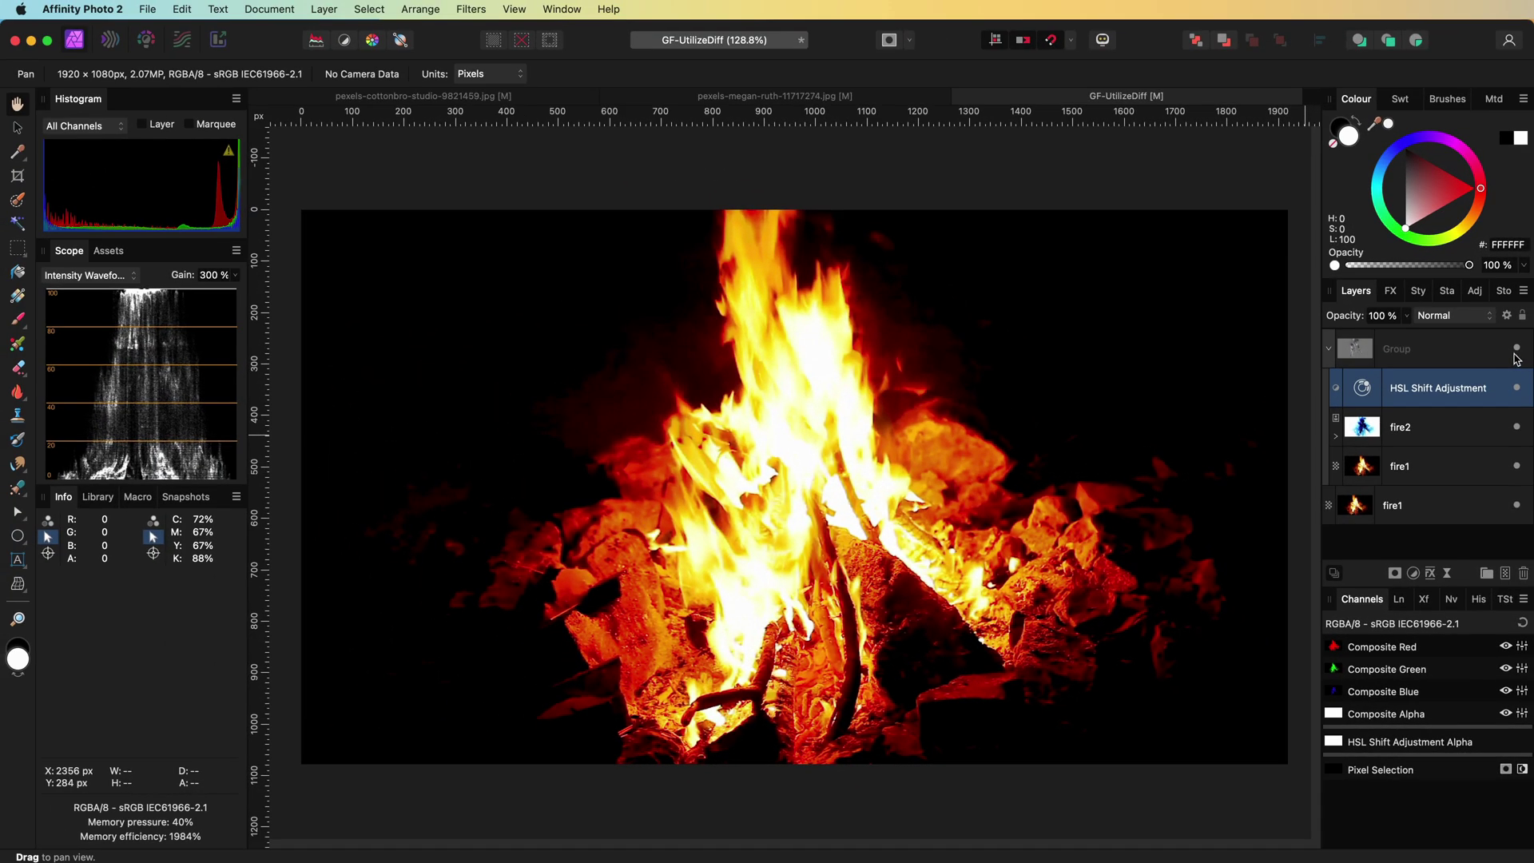
pyautogui.click(1517, 349)
pyautogui.click(1506, 315)
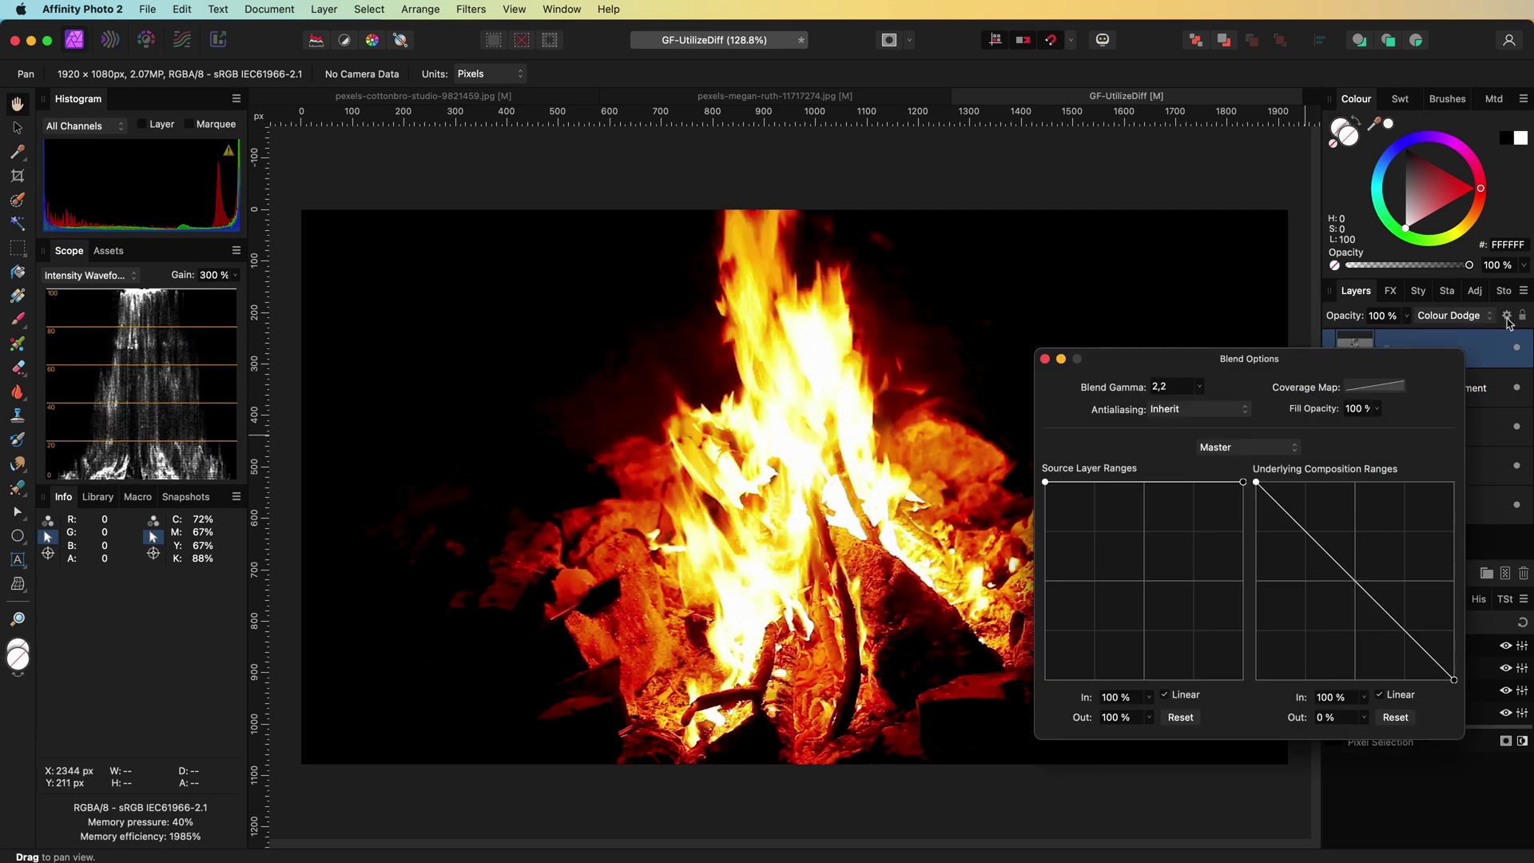
pyautogui.click(1395, 717)
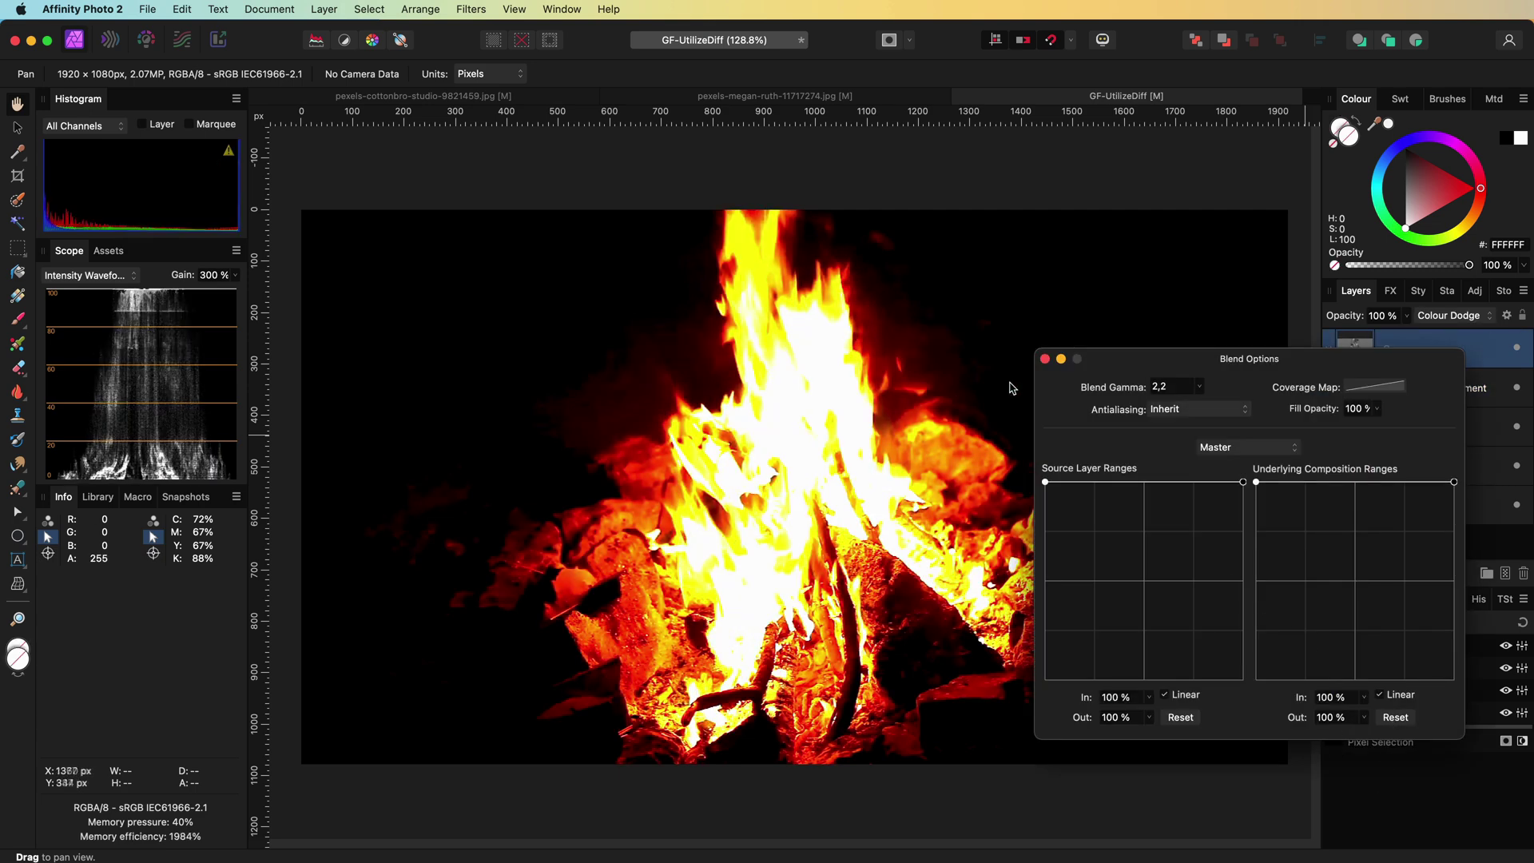
pyautogui.click(1045, 358)
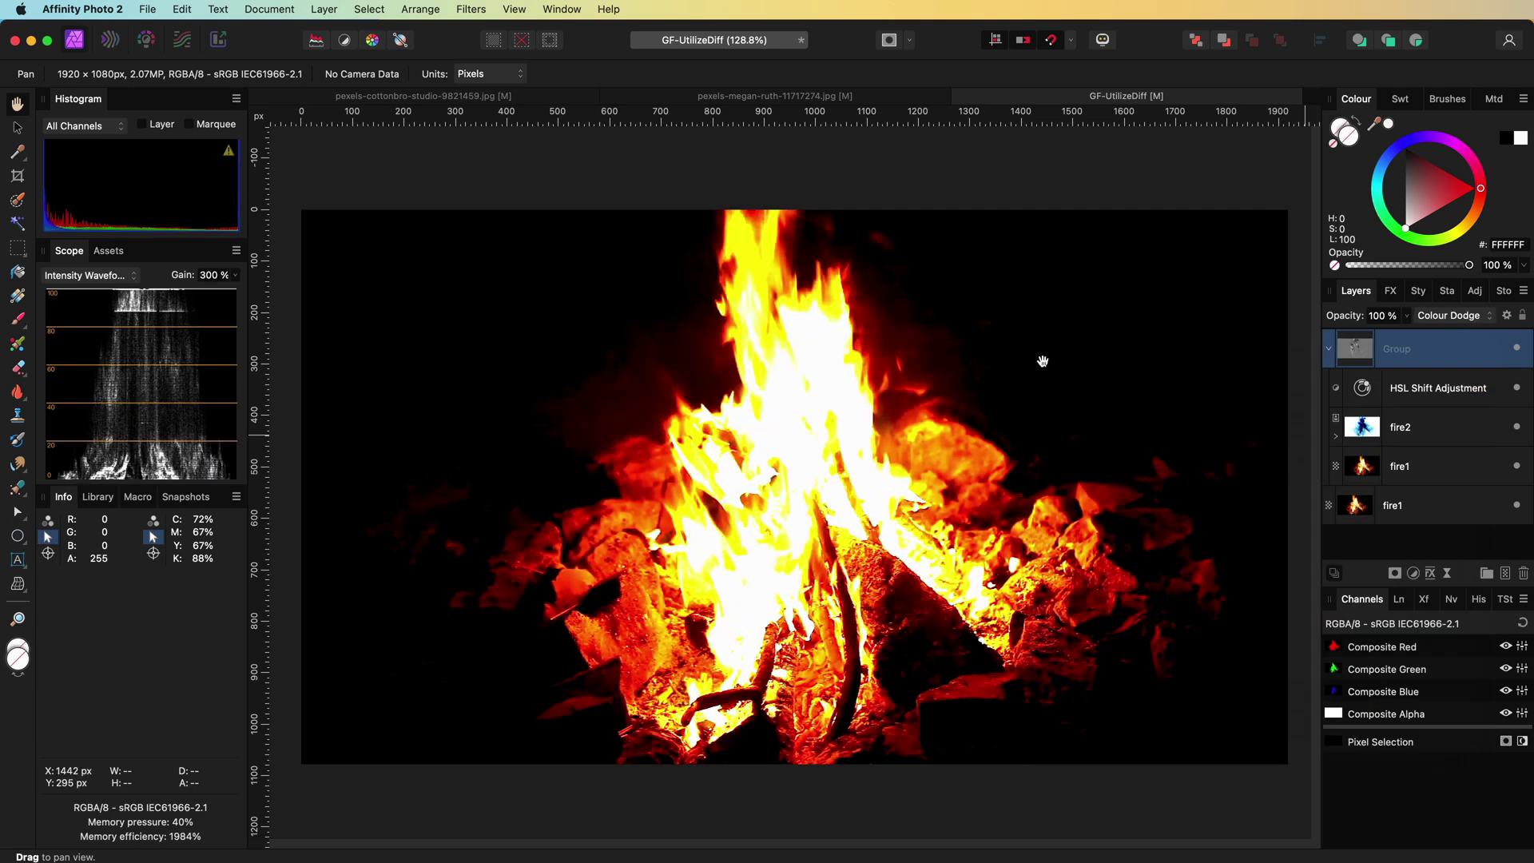
pyautogui.click(1436, 320)
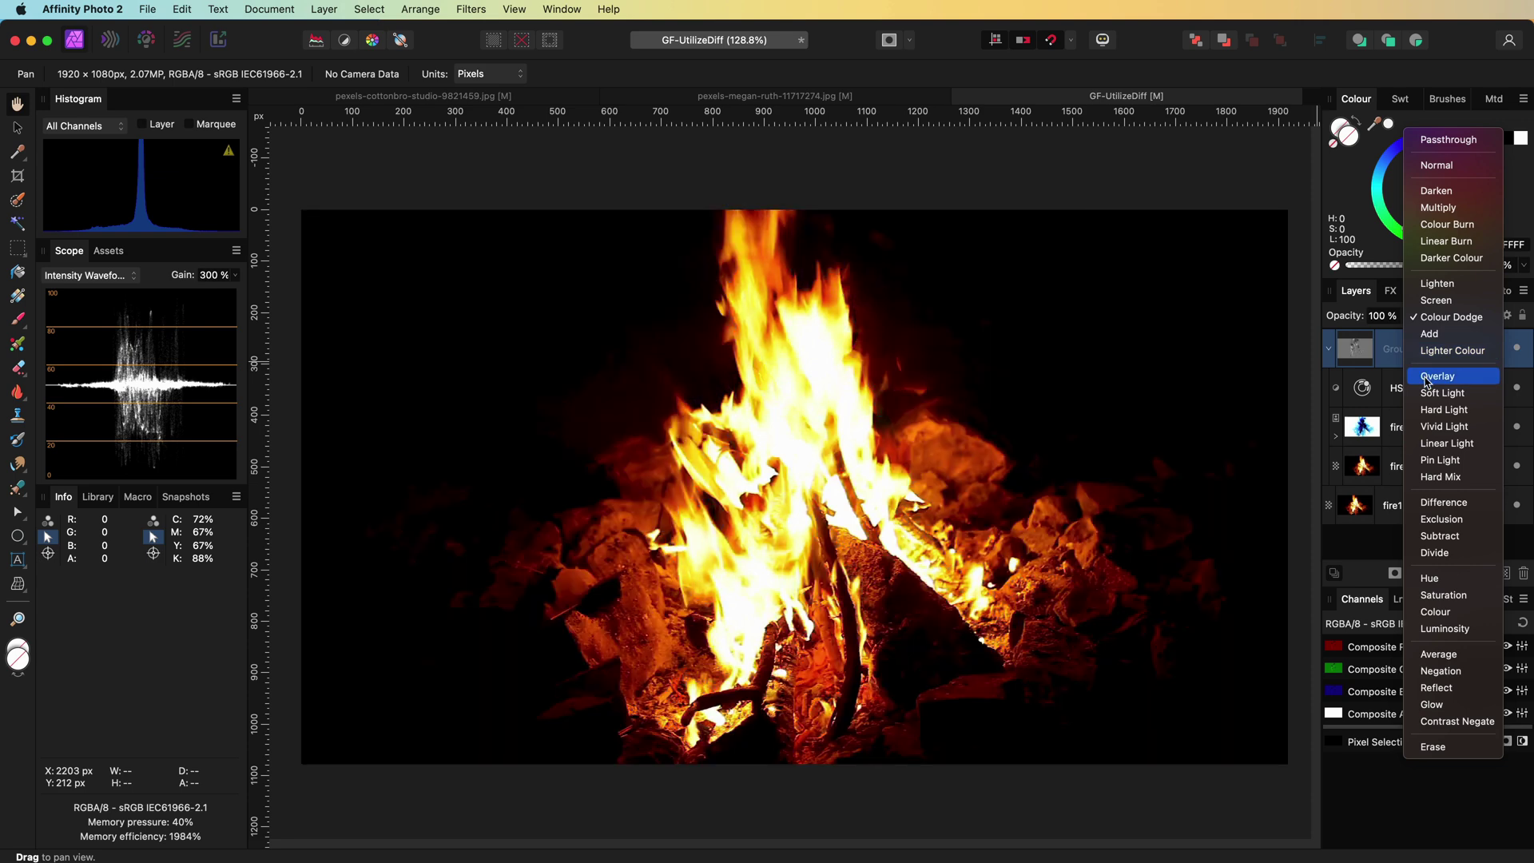
pyautogui.click(1428, 381)
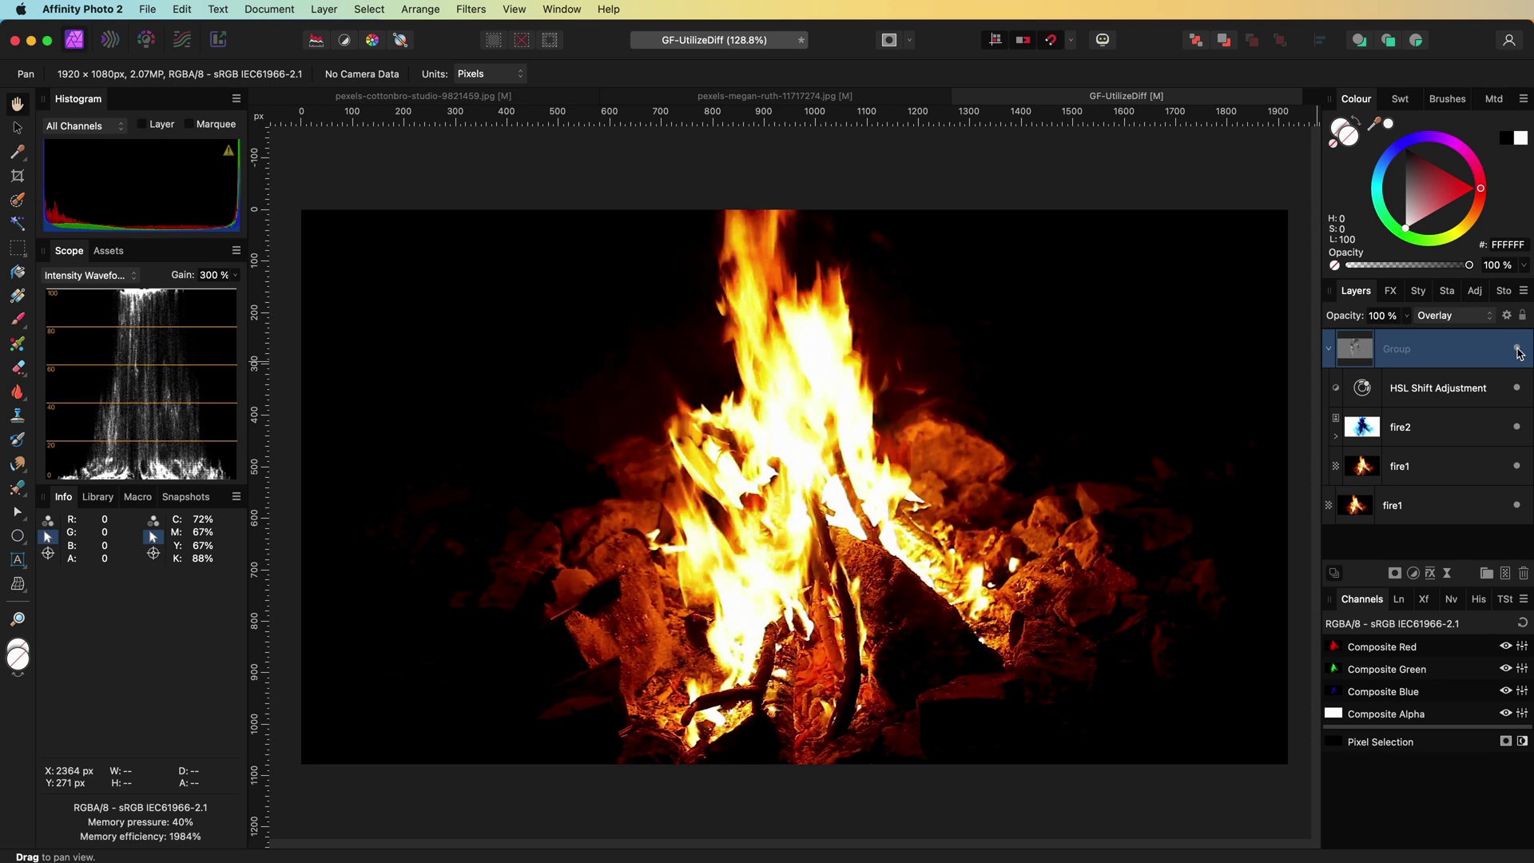
# - Switch the Group's blend mode to Divide and lower its bright-end blend range output
pyautogui.click(1450, 318)
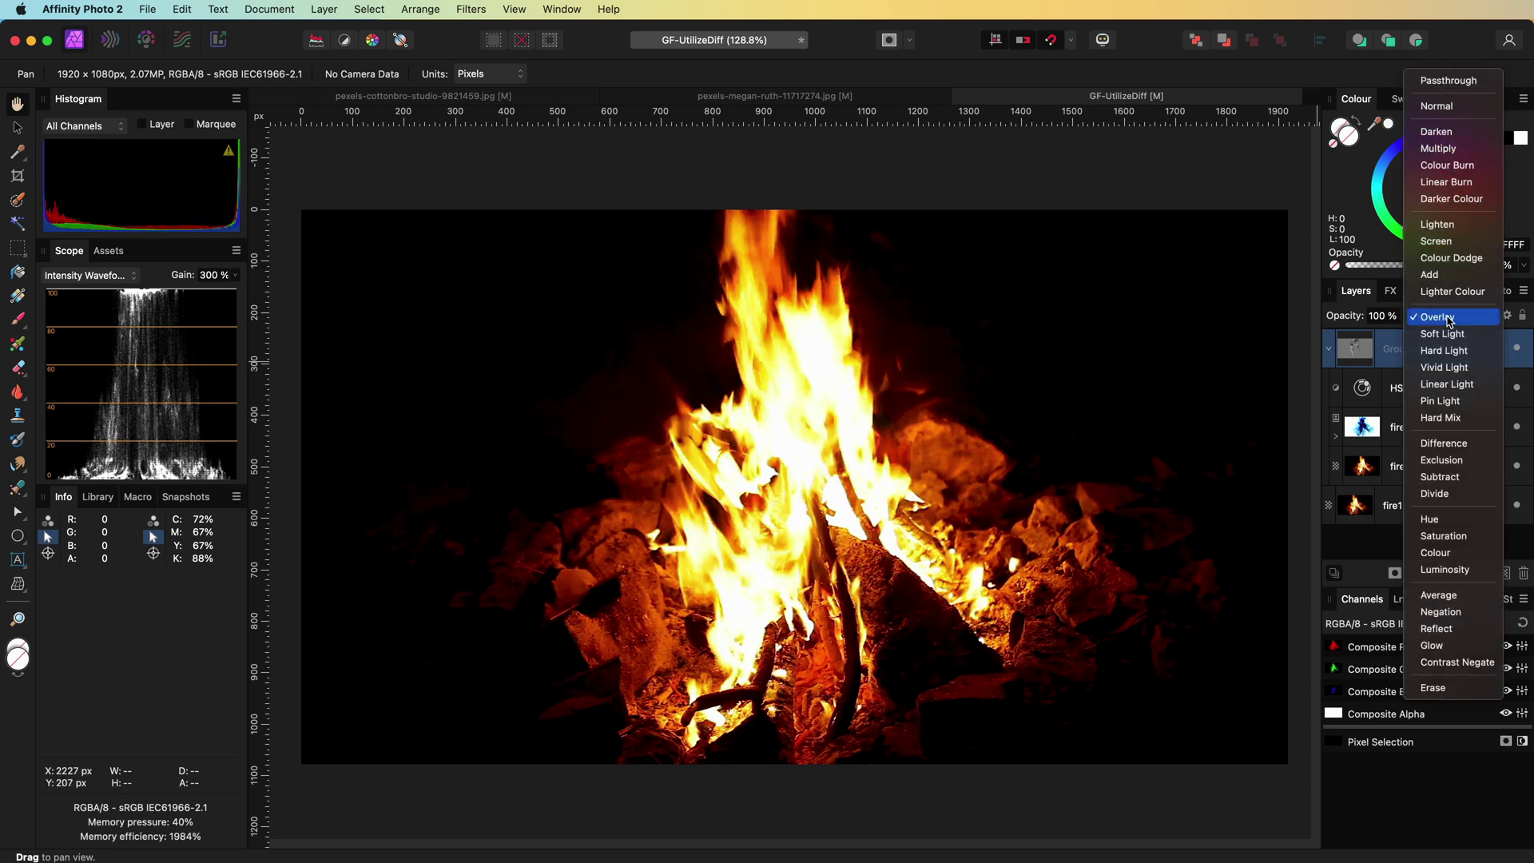
pyautogui.click(1438, 493)
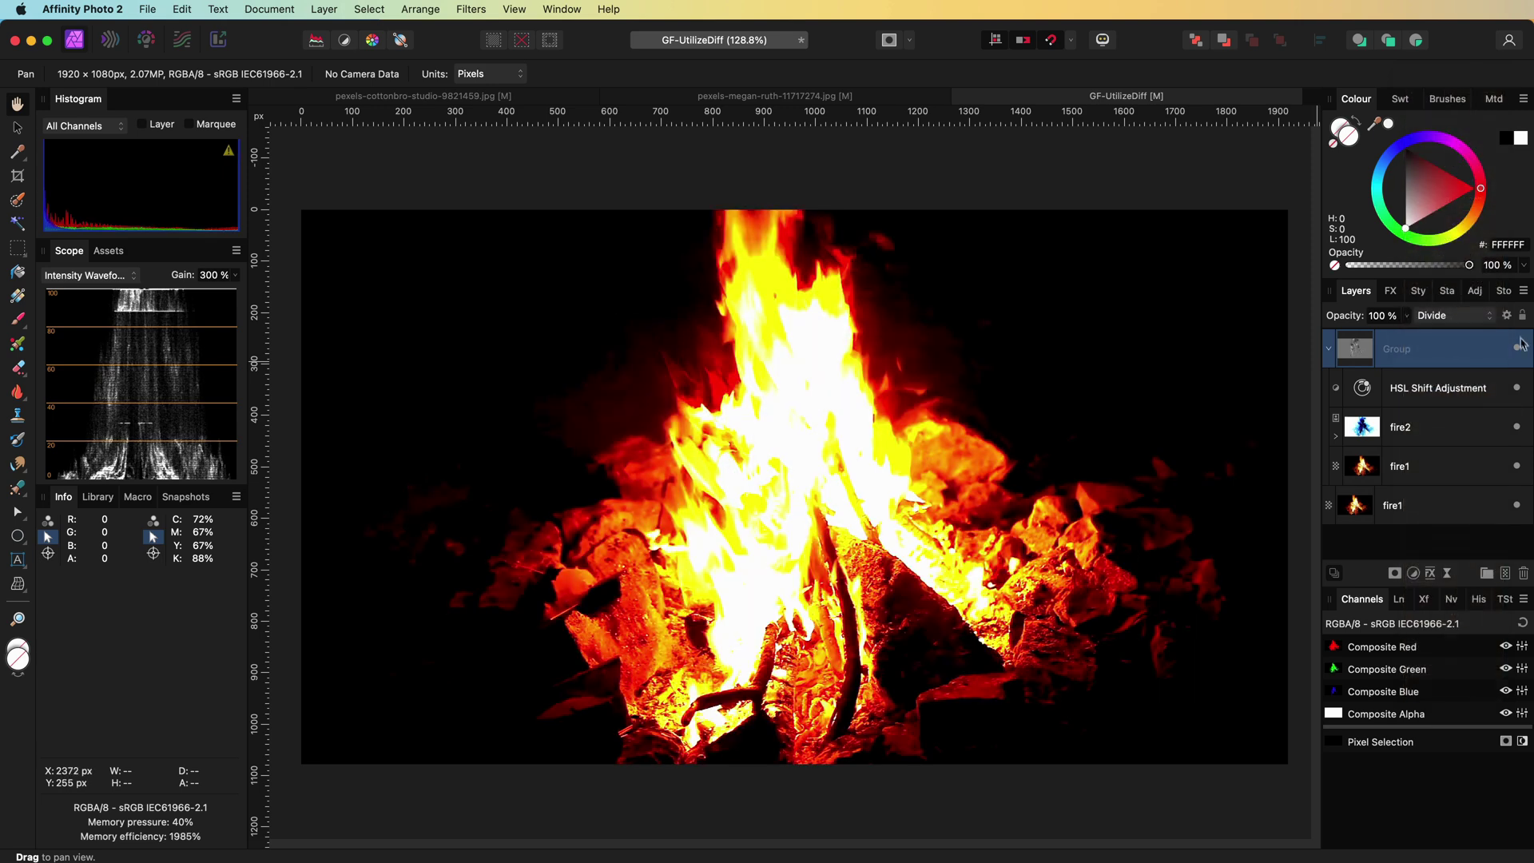
pyautogui.click(1507, 315)
pyautogui.moveTo(1243, 481); pyautogui.dragTo(1245, 755)
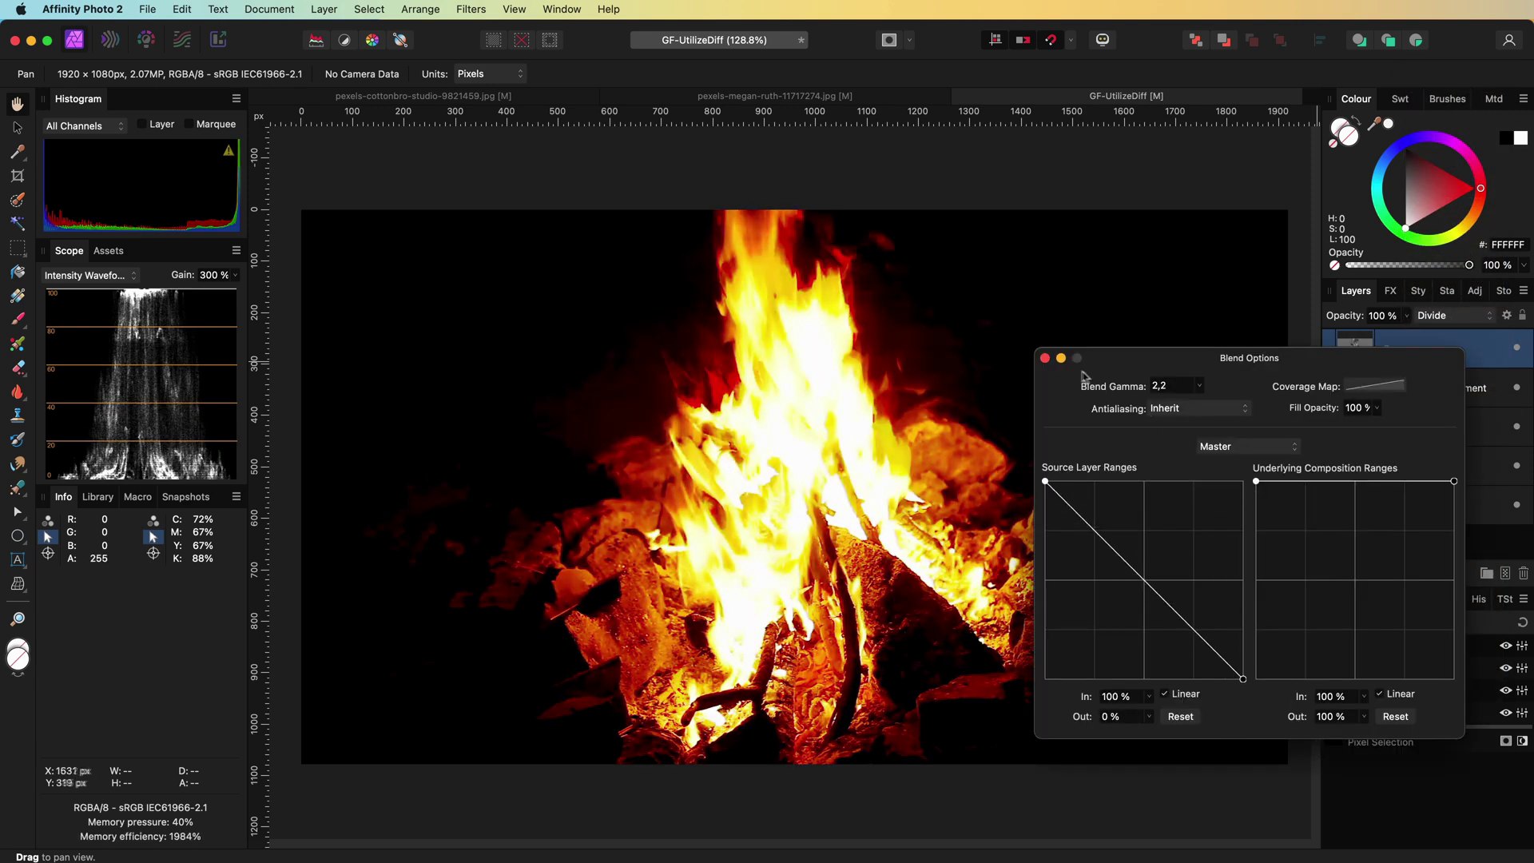
pyautogui.click(1045, 358)
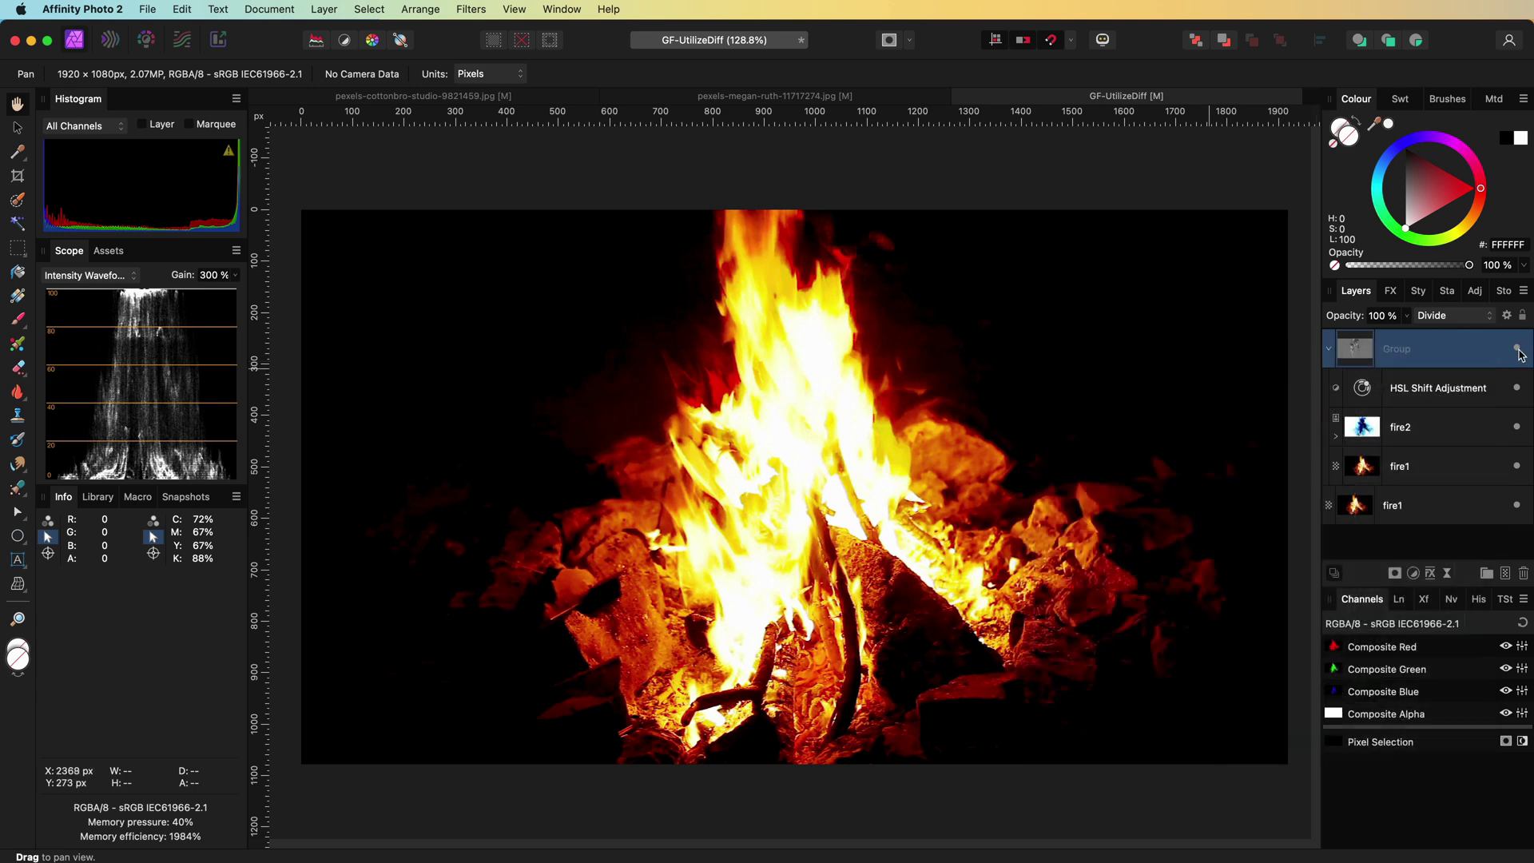
# - Toggle the Group's visibility off and on to compare the campfire with and without it
pyautogui.click(1518, 350)
pyautogui.click(1517, 350)
pyautogui.click(1518, 350)
pyautogui.click(1518, 350)
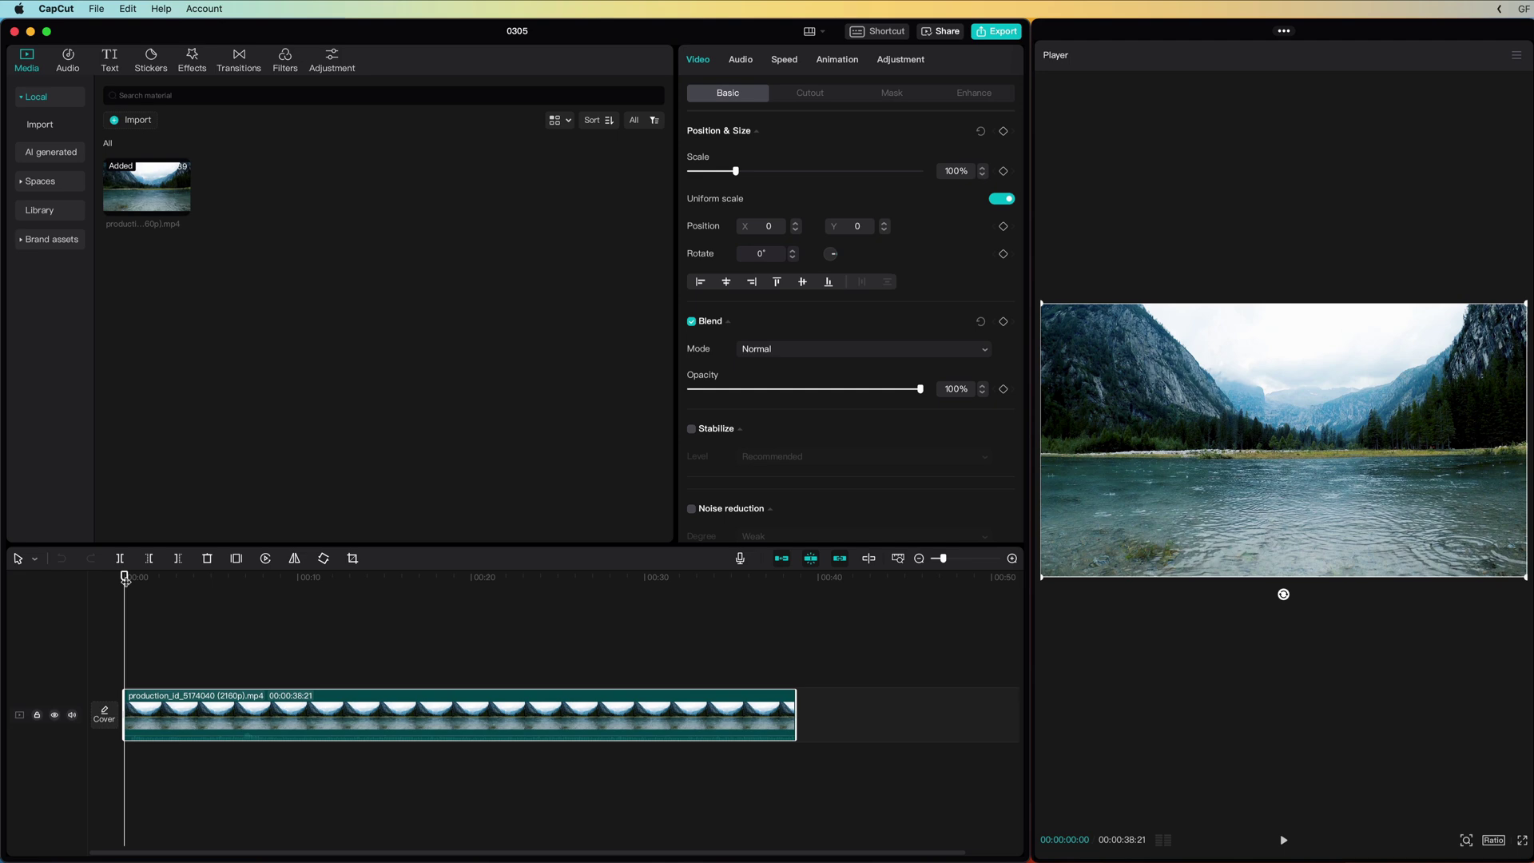
# - Preview the lake clip about 15 seconds in, then Option-drag a copy onto a new track above
pyautogui.moveTo(126, 574); pyautogui.dragTo(1, 617)
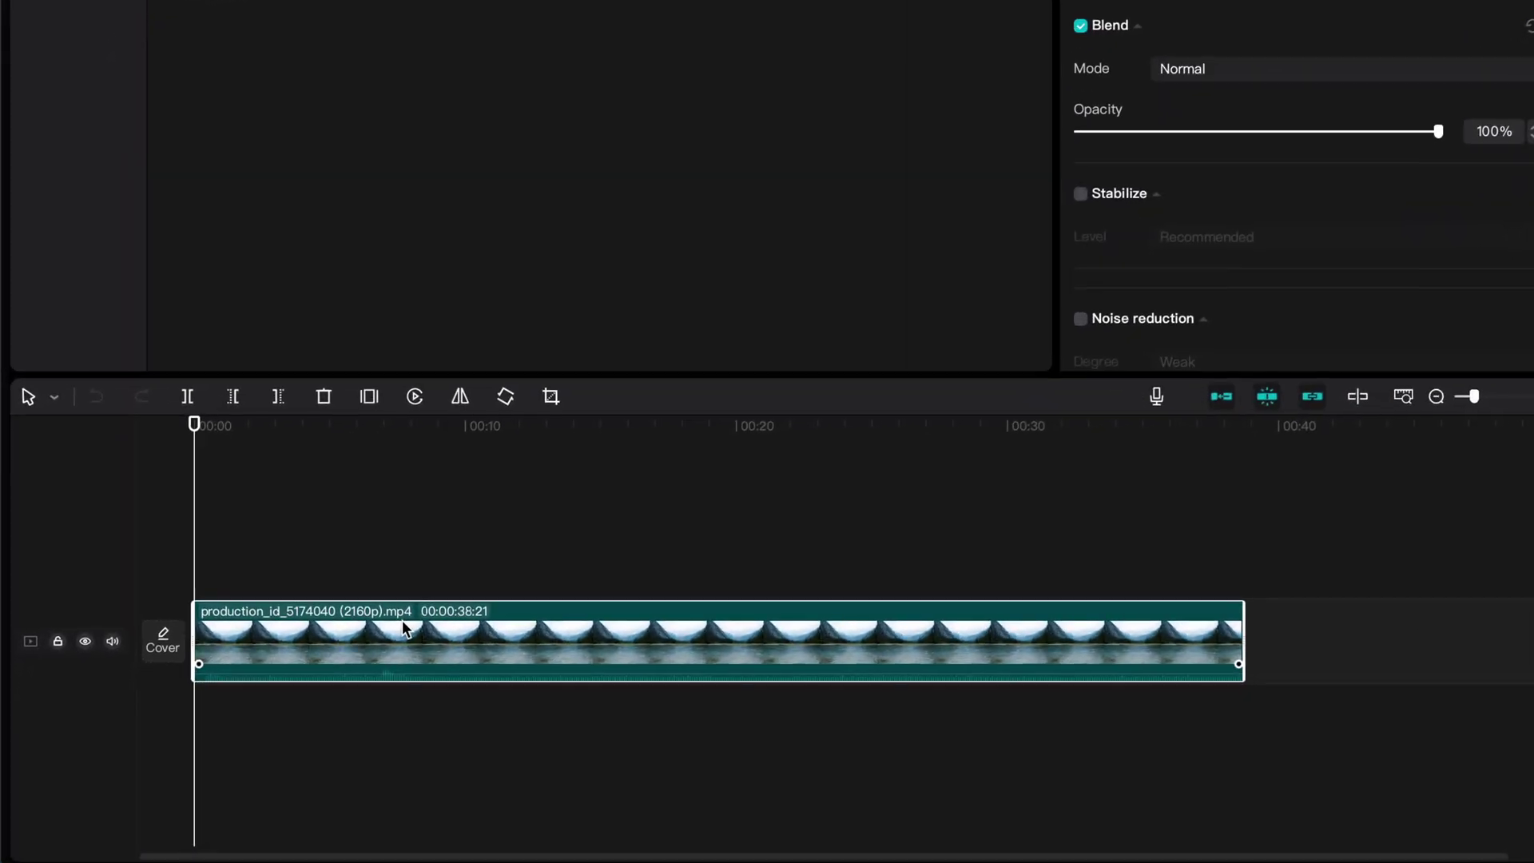
pyautogui.moveTo(258, 706); pyautogui.dragTo(258, 653)
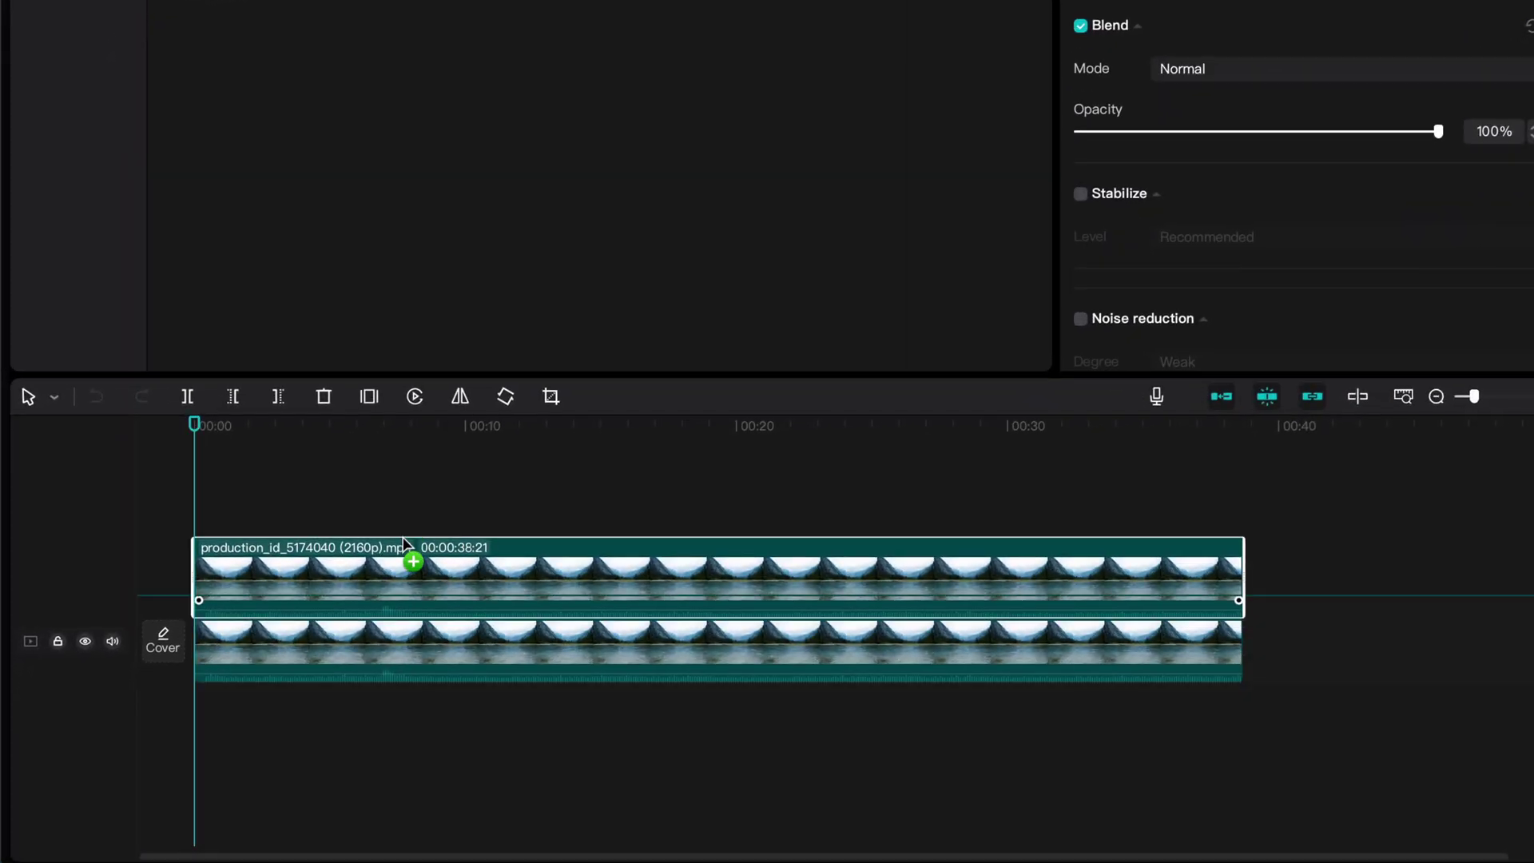
pyautogui.moveTo(404, 542); pyautogui.dragTo(404, 531)
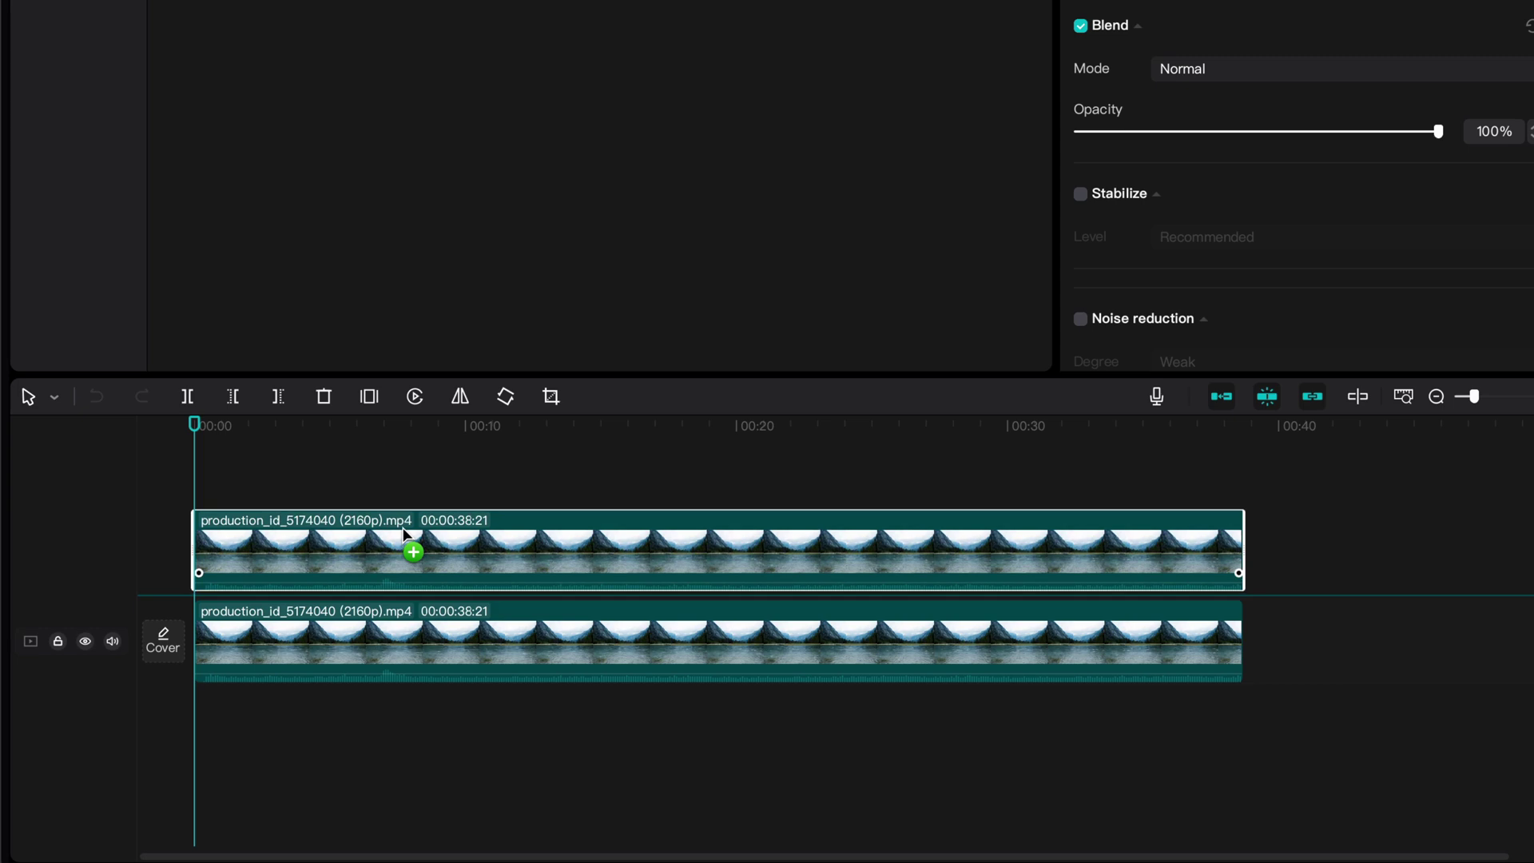
# - Drop the copy on the new track and invert its Luma curve in Adjustment > Curves
pyautogui.moveTo(403, 528); pyautogui.dragTo(403, 537)
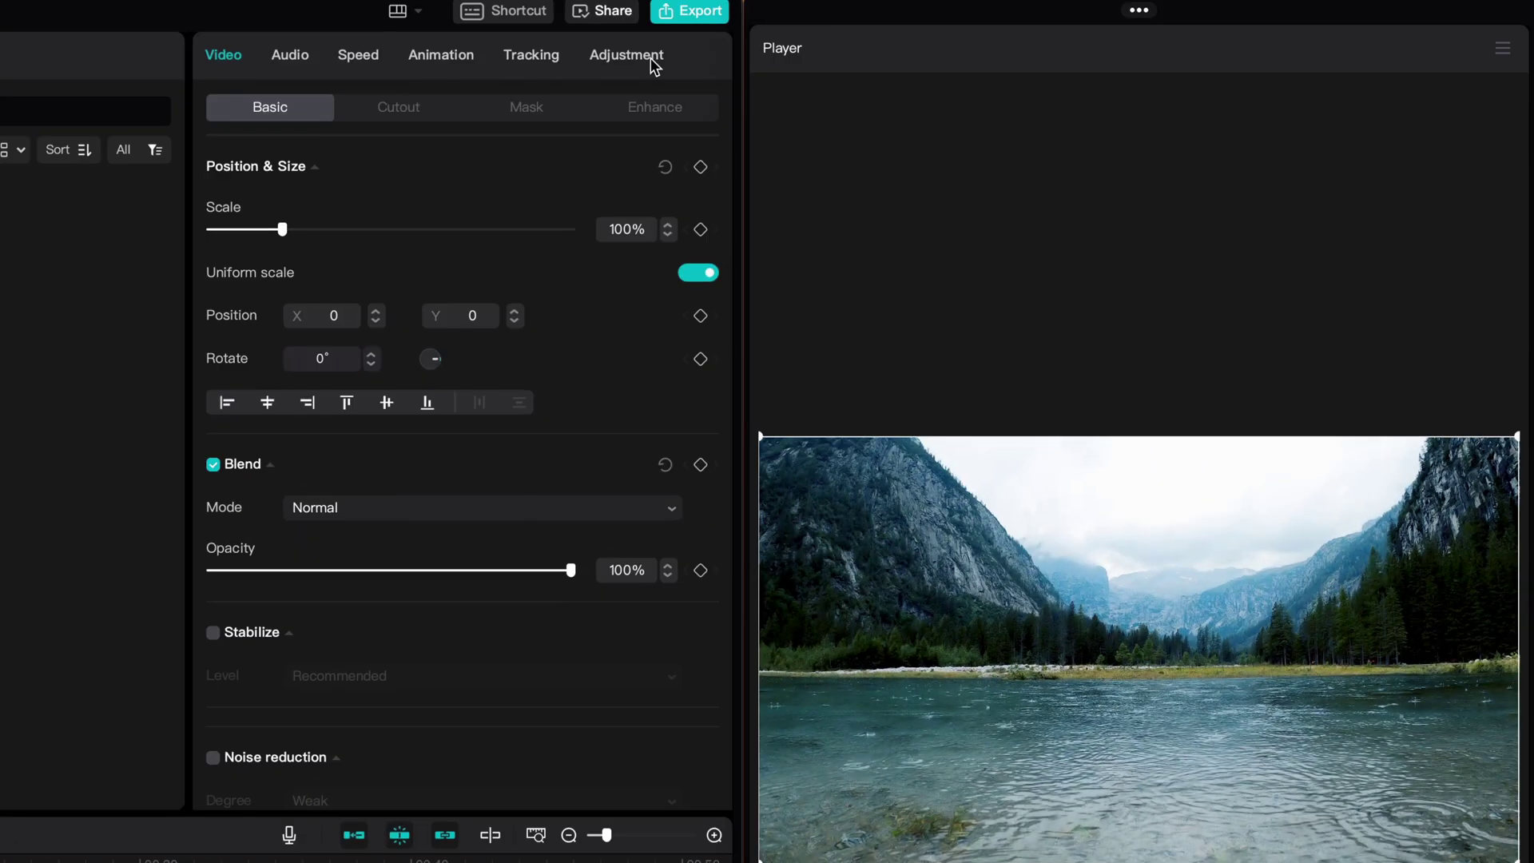
pyautogui.click(651, 58)
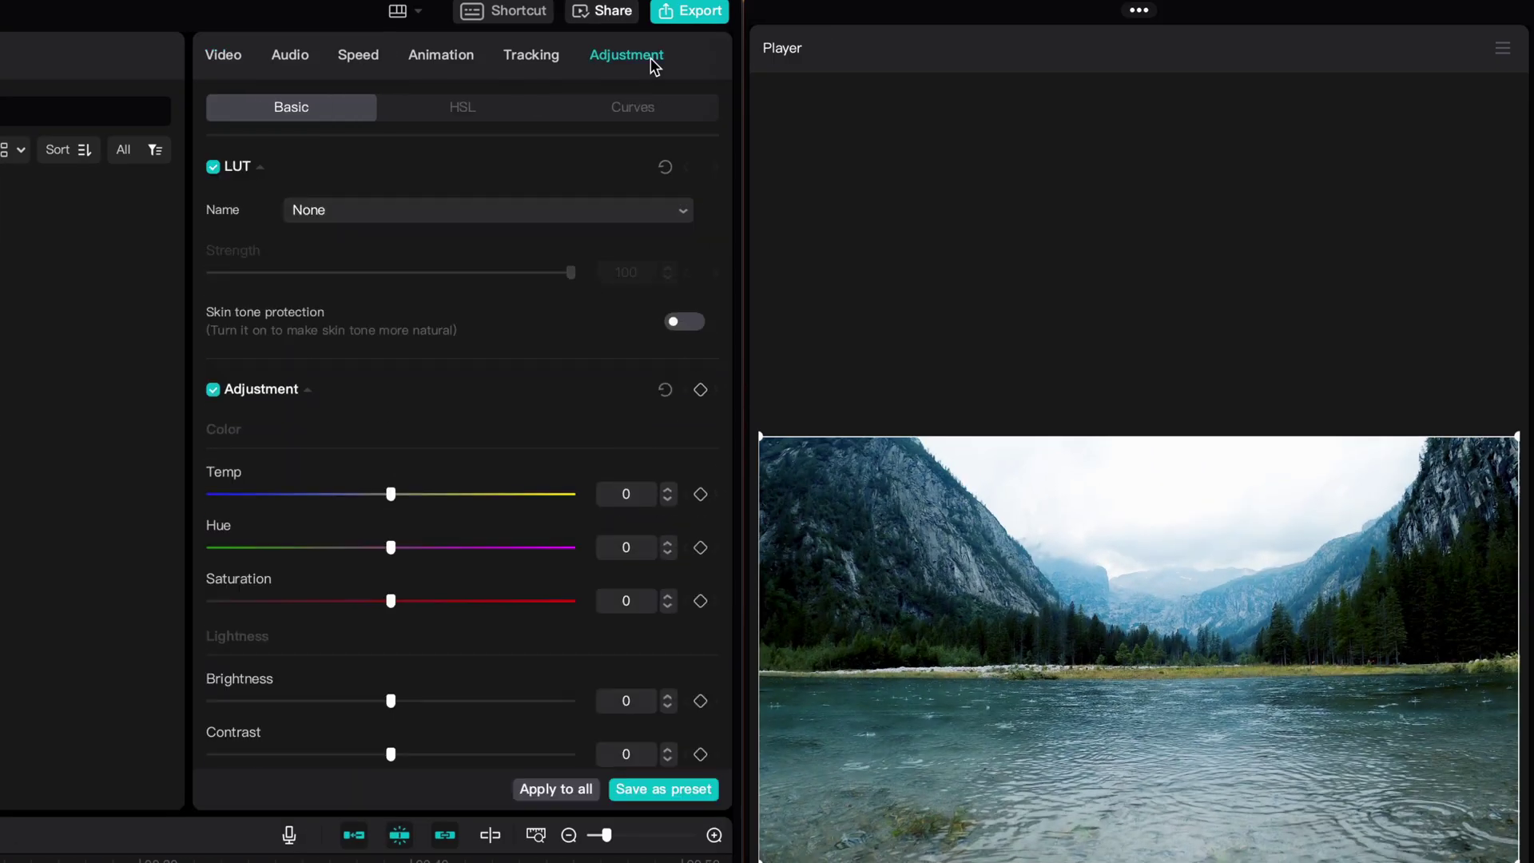
pyautogui.click(658, 111)
pyautogui.moveTo(714, 221); pyautogui.dragTo(707, 561)
pyautogui.moveTo(207, 563); pyautogui.dragTo(206, 222)
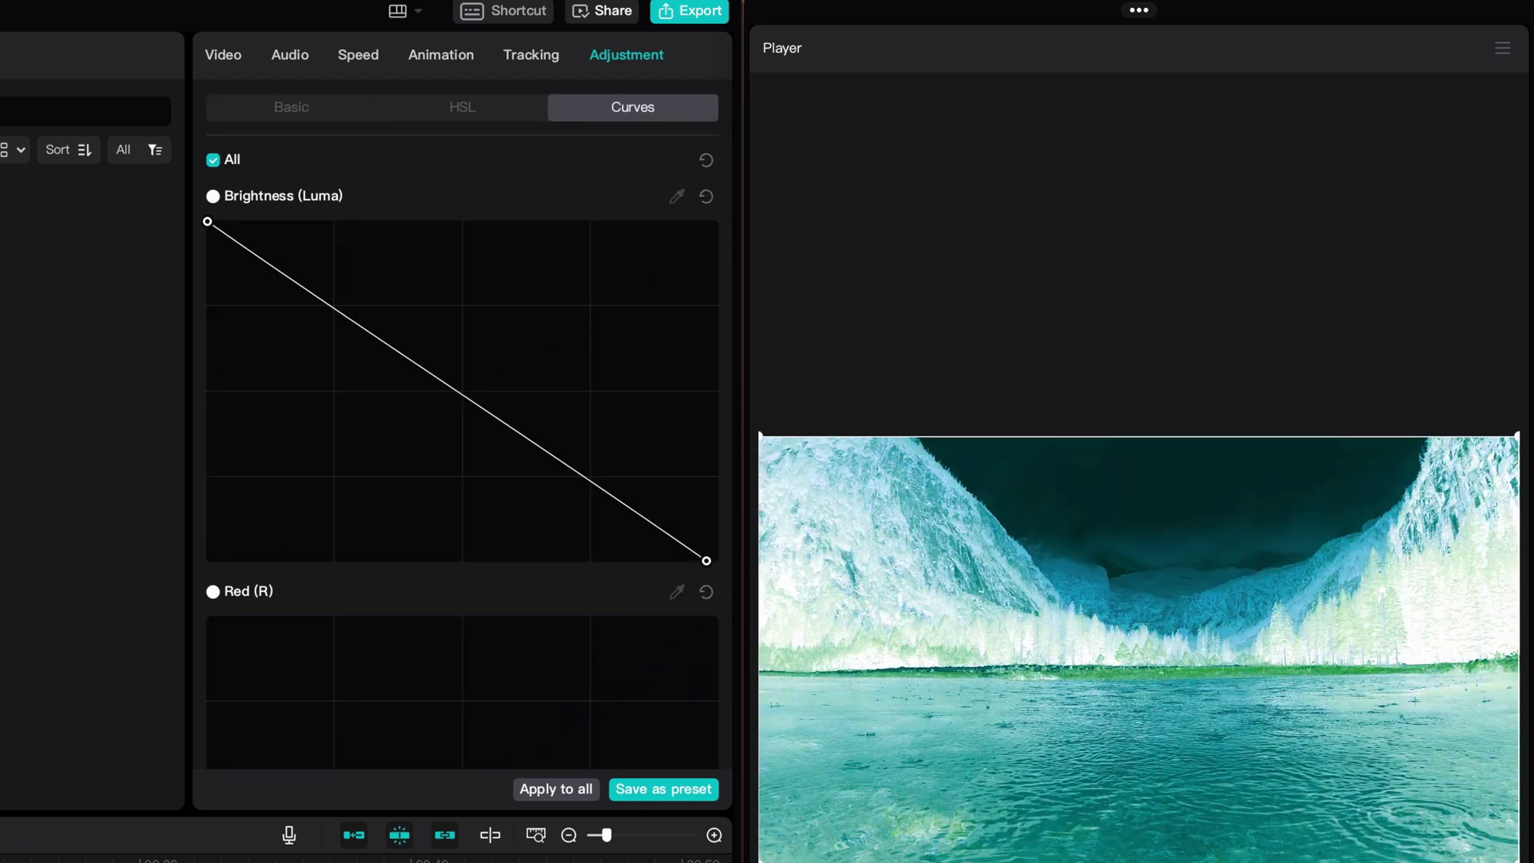
# - Invert the Red, Green and Blue curves by swapping their end points
pyautogui.moveTo(728, 305); pyautogui.dragTo(727, 479)
pyautogui.moveTo(206, 667); pyautogui.dragTo(208, 167)
pyautogui.moveTo(727, 447); pyautogui.dragTo(727, 544)
pyautogui.moveTo(718, 342); pyautogui.dragTo(718, 682)
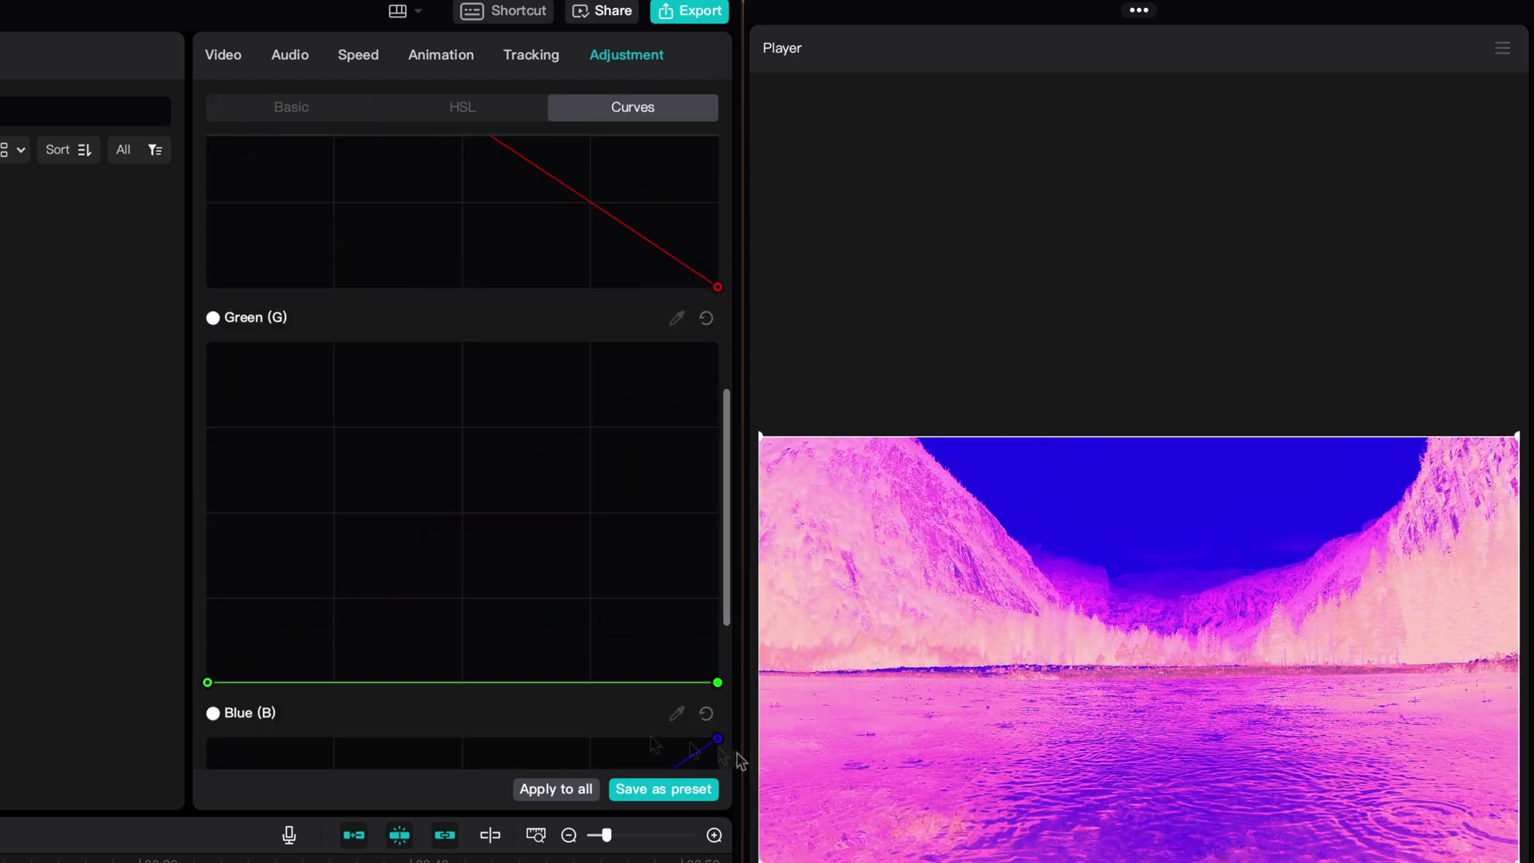
pyautogui.moveTo(207, 682); pyautogui.dragTo(206, 342)
pyautogui.scroll(-5, 462, 479)
pyautogui.moveTo(718, 362); pyautogui.dragTo(718, 701)
pyautogui.moveTo(208, 701); pyautogui.dragTo(206, 361)
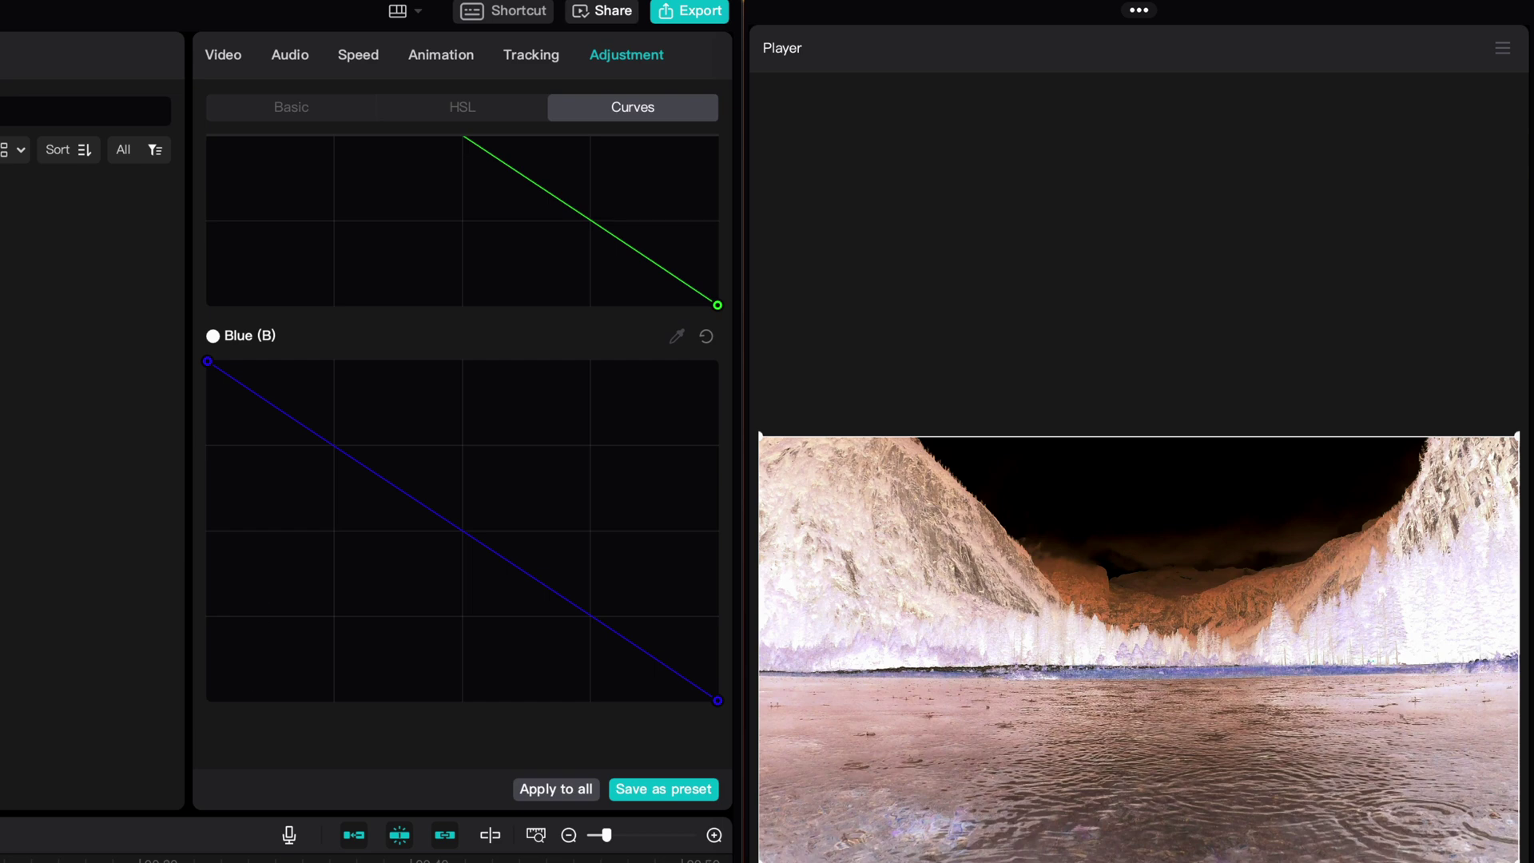
# - Lower the inverted clip's opacity to about 50% in the Video settings
pyautogui.click(223, 54)
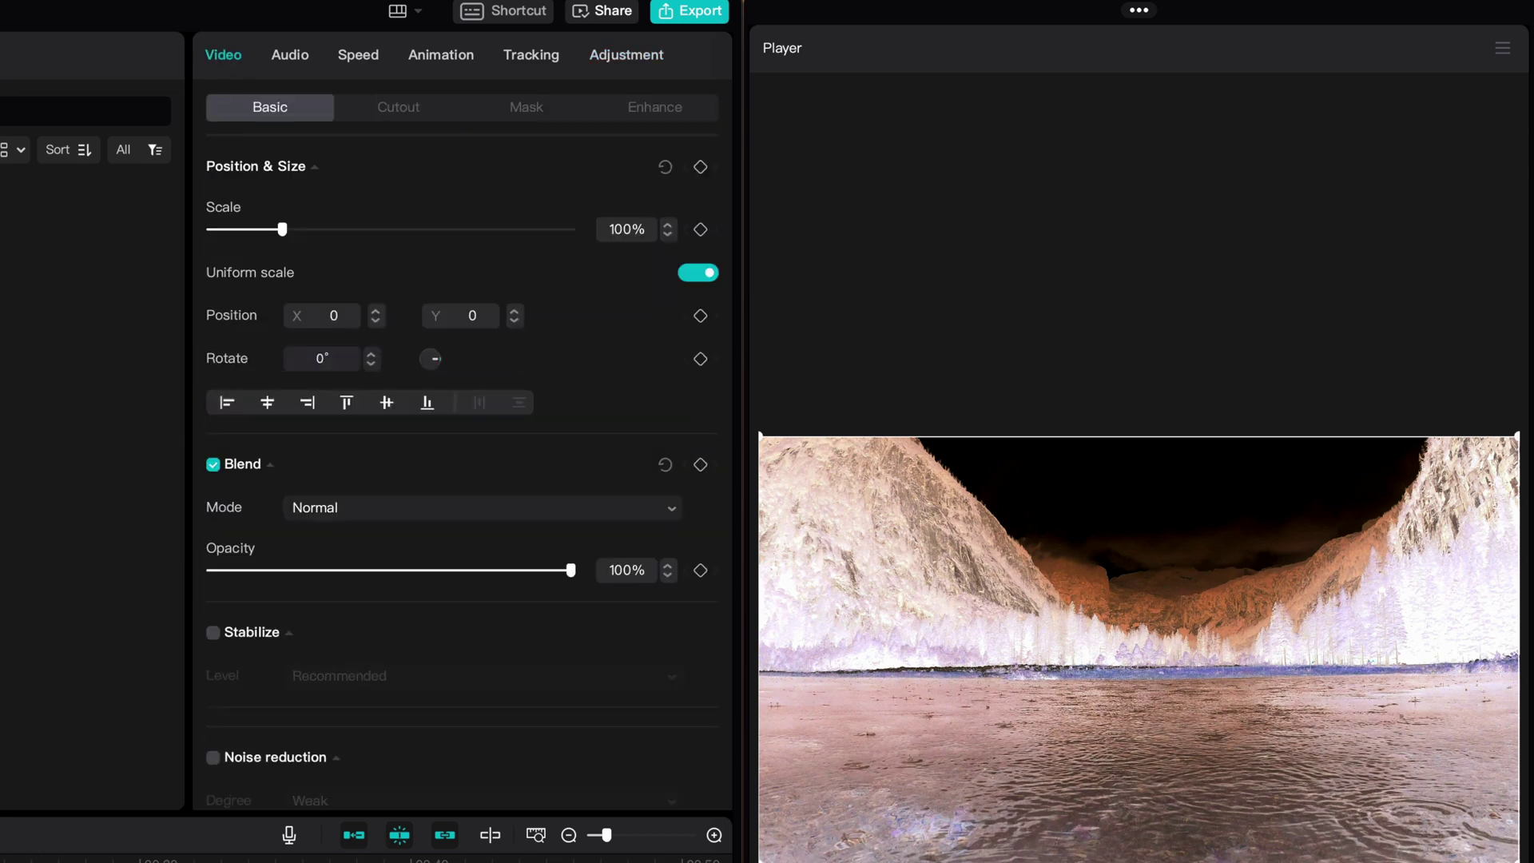
pyautogui.scroll(-3, 479, 399)
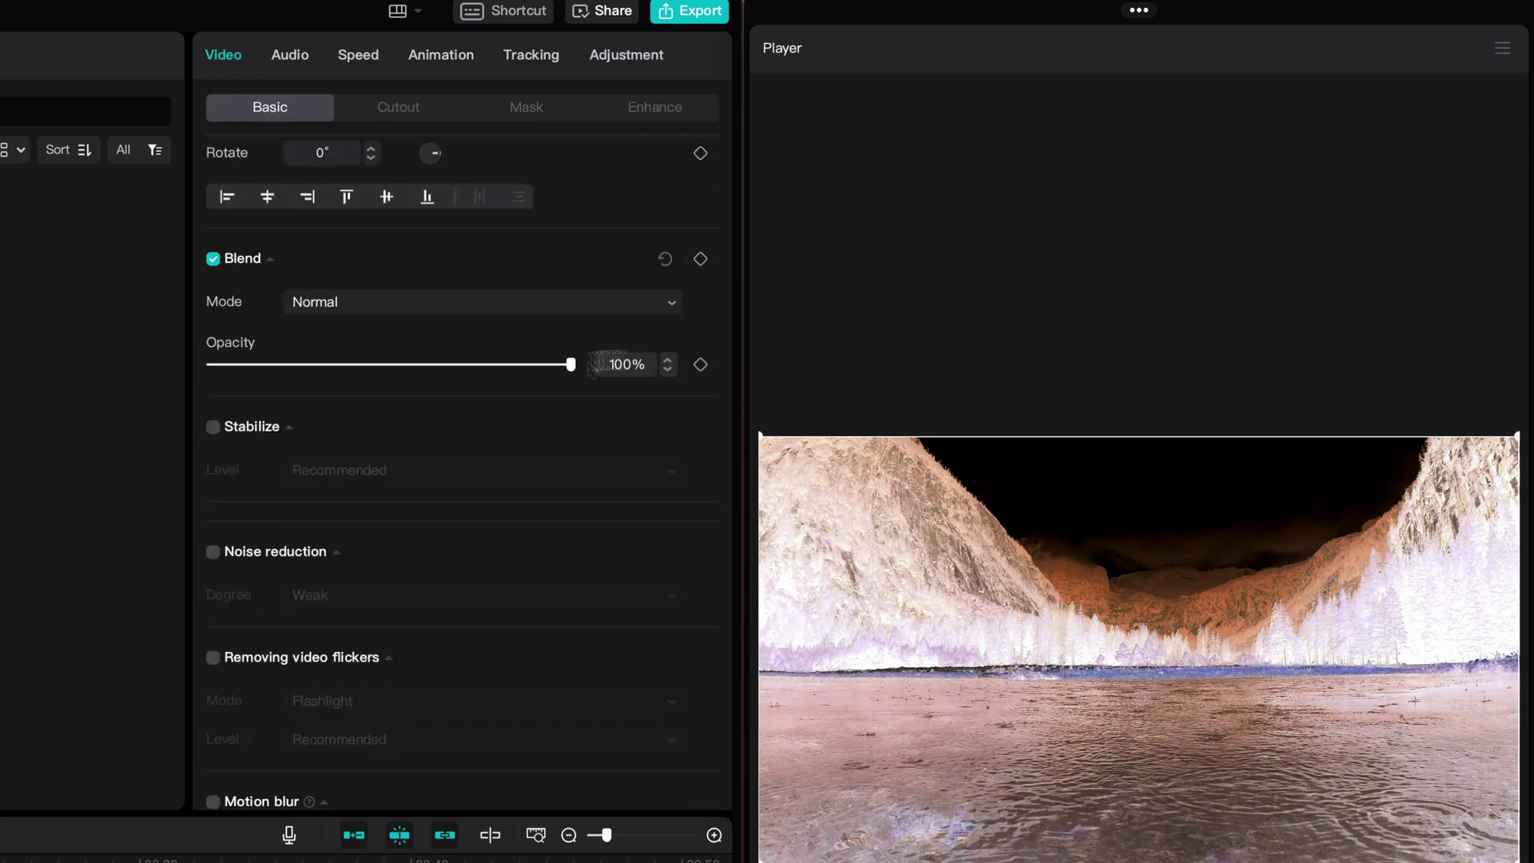
pyautogui.moveTo(571, 364); pyautogui.dragTo(385, 358)
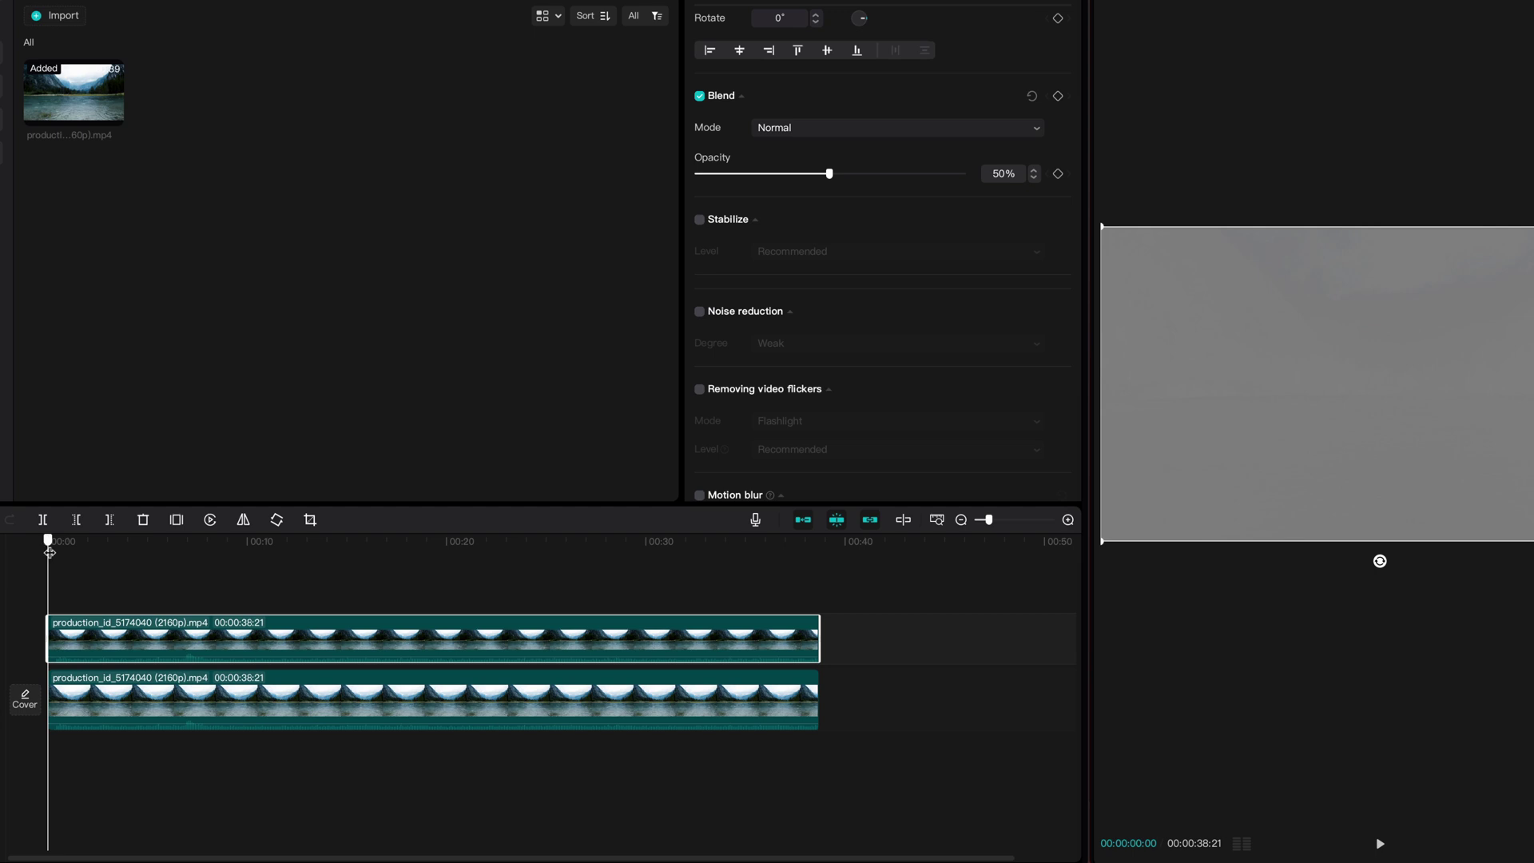
# - Shift the inverted clip a few frames later so rippling water shows through the grey preview
pyautogui.moveTo(48, 550); pyautogui.dragTo(50, 550)
pyautogui.moveTo(72, 635); pyautogui.dragTo(82, 638)
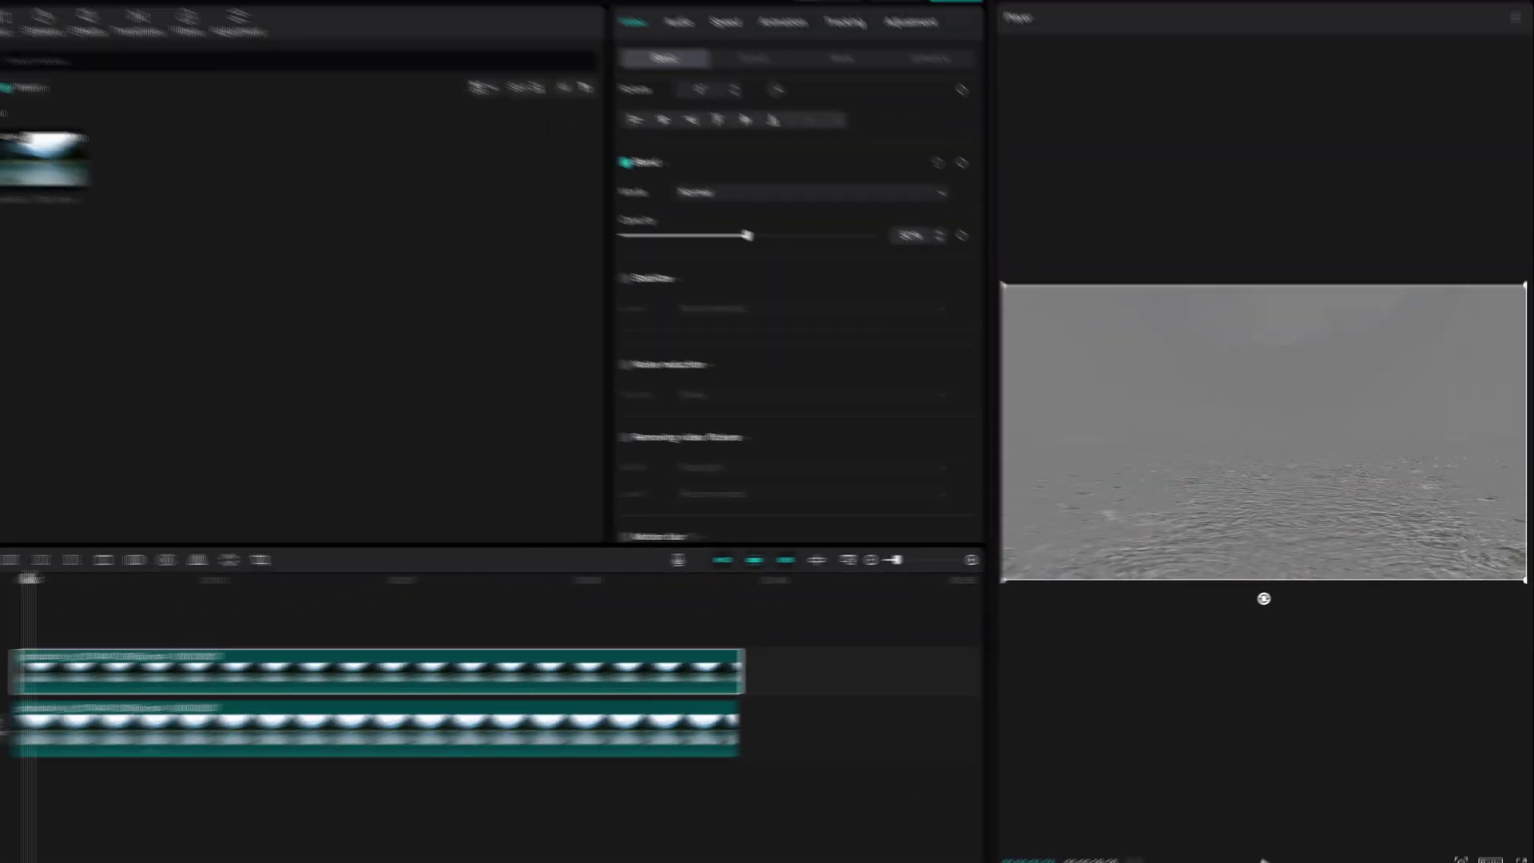
pyautogui.moveTo(144, 572); pyautogui.dragTo(257, 572)
pyautogui.click(355, 721)
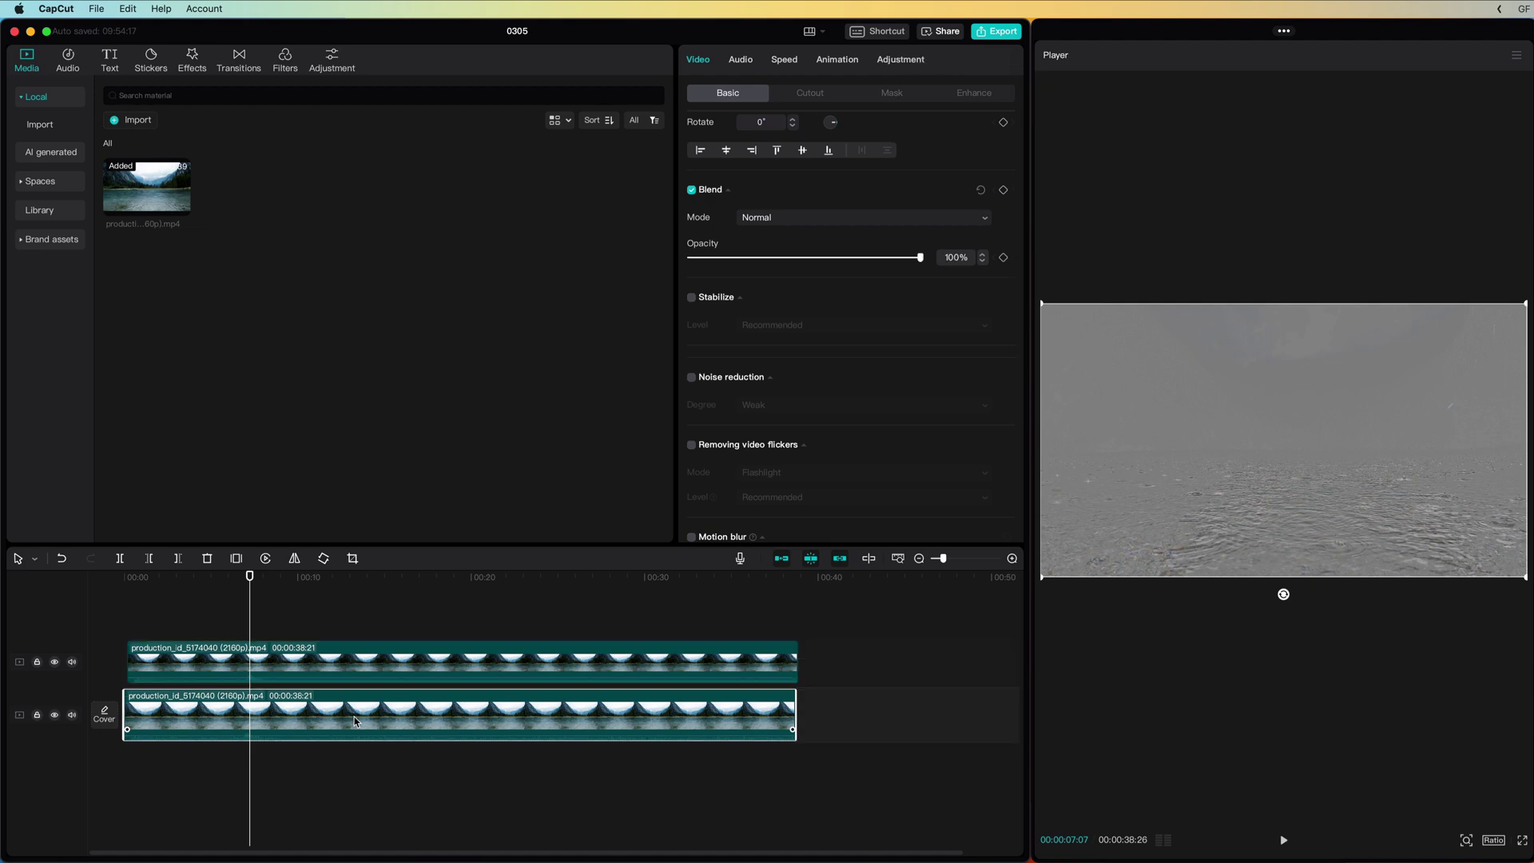
# - Select both lake clips and combine them into Compound clip1
pyautogui.moveTo(408, 606); pyautogui.dragTo(537, 711)
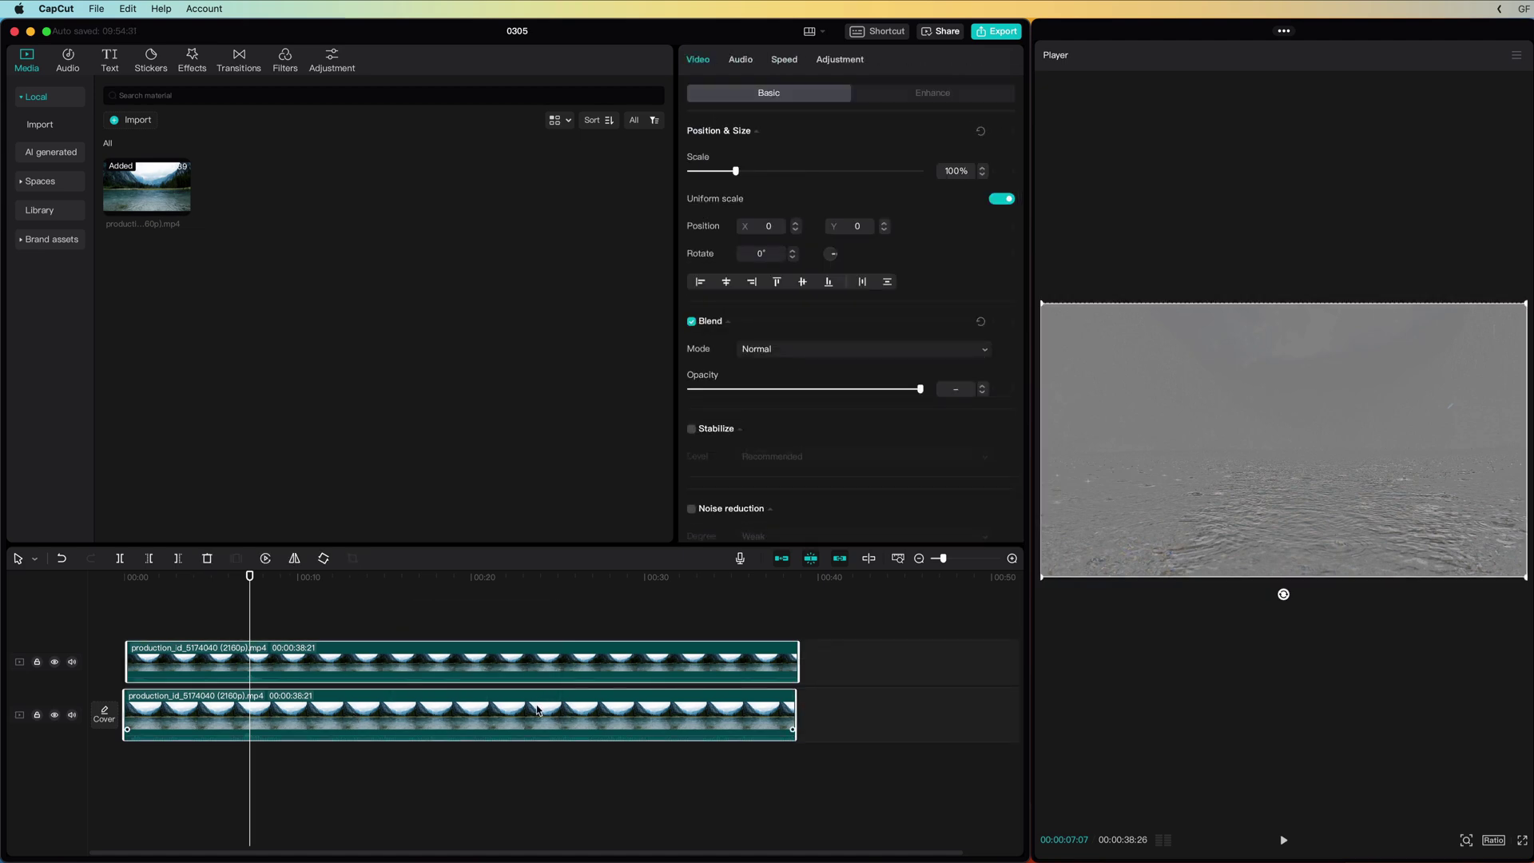
pyautogui.rightClick(537, 709)
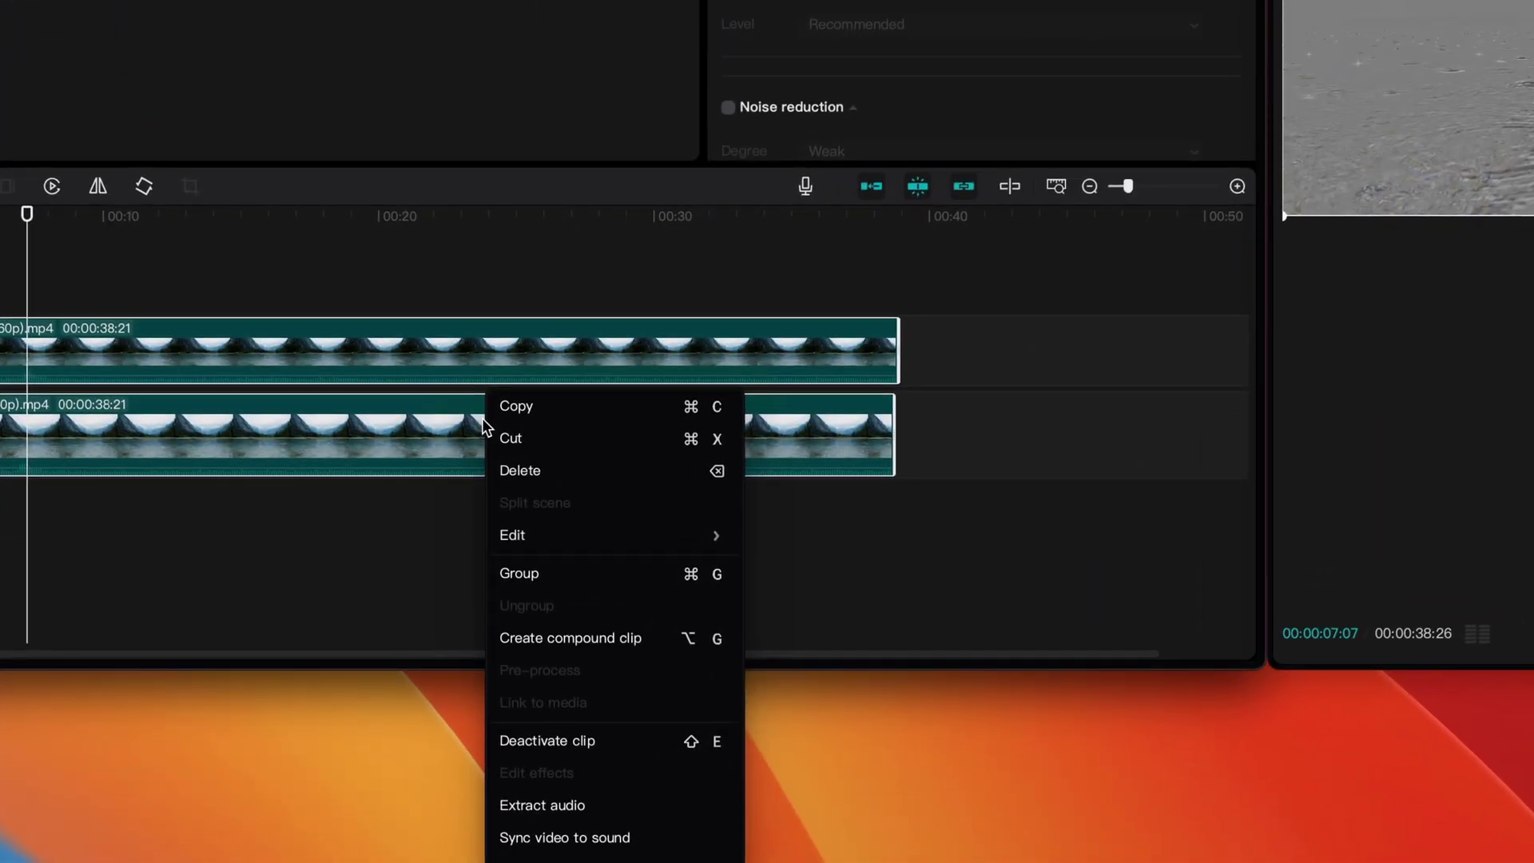
pyautogui.click(653, 638)
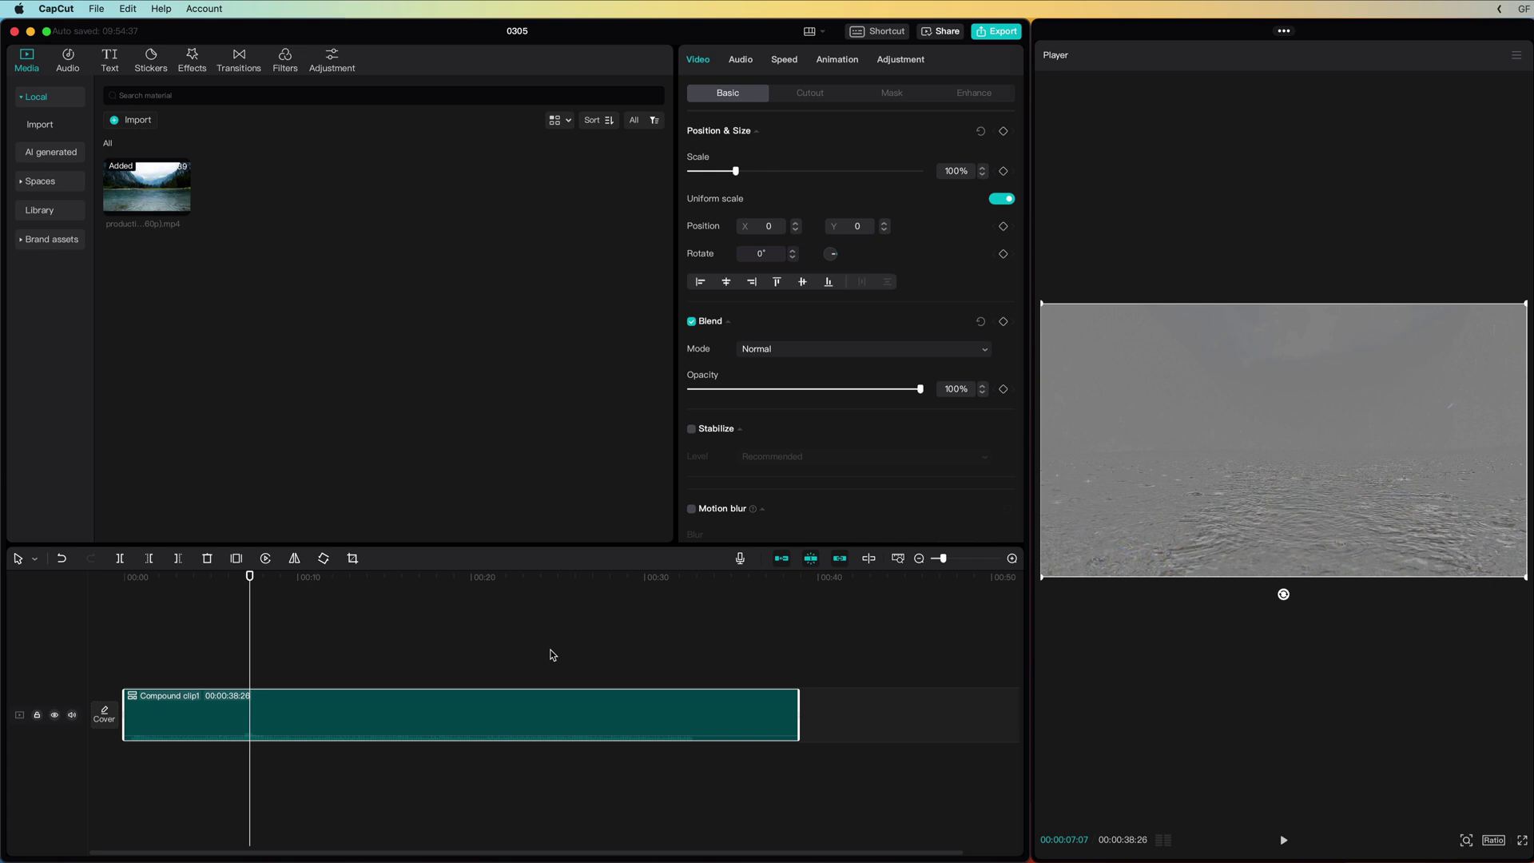
pyautogui.press('super+z')
# - Move Compound clip1 to a track above the lake clip and set its blend mode to Overlay
pyautogui.click(305, 712)
pyautogui.moveTo(305, 712); pyautogui.dragTo(313, 639)
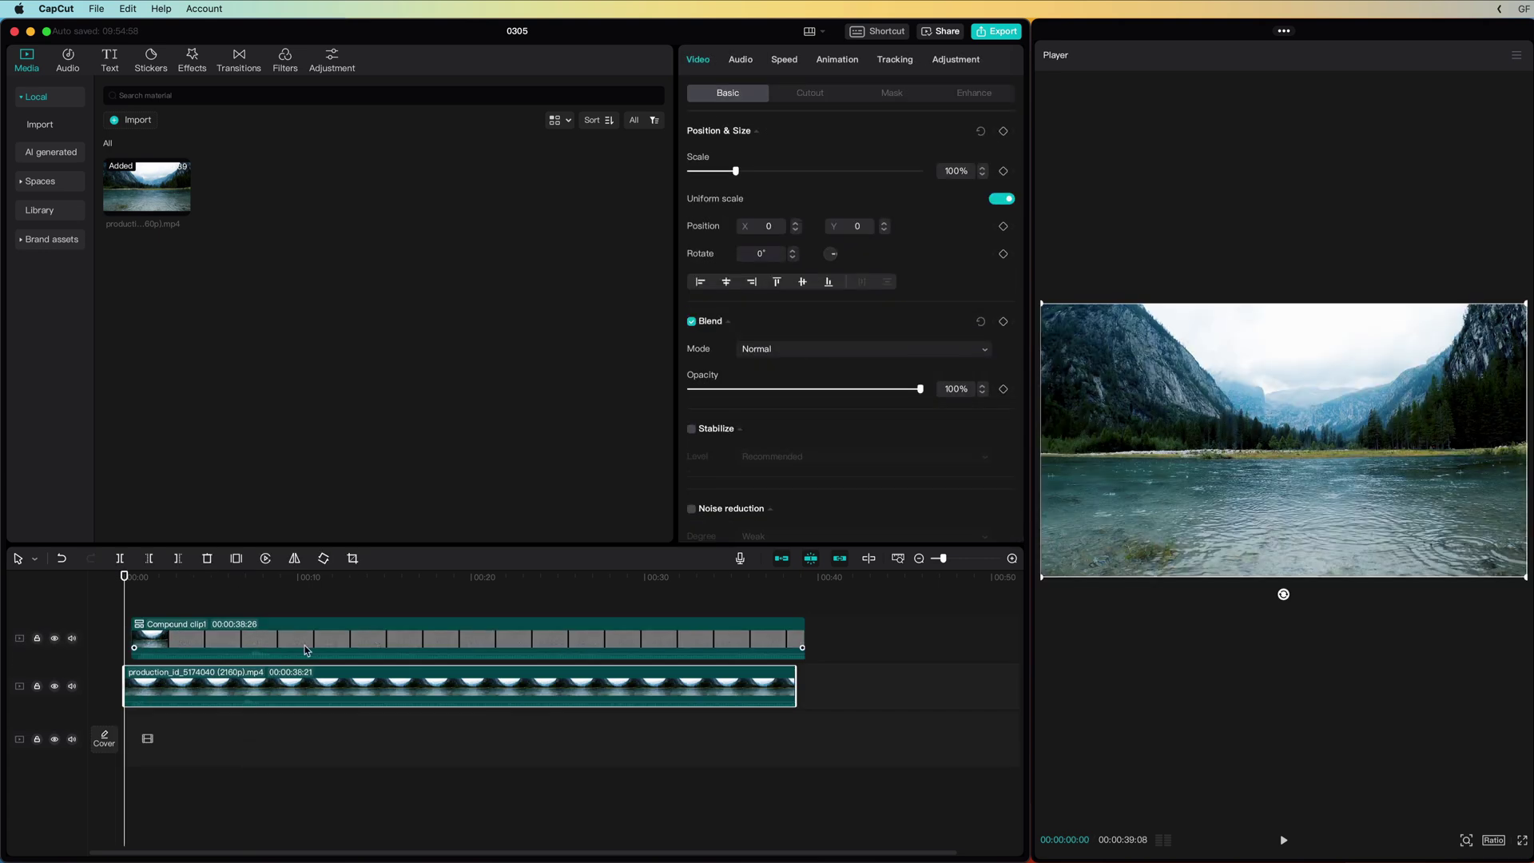
pyautogui.moveTo(139, 577); pyautogui.dragTo(153, 577)
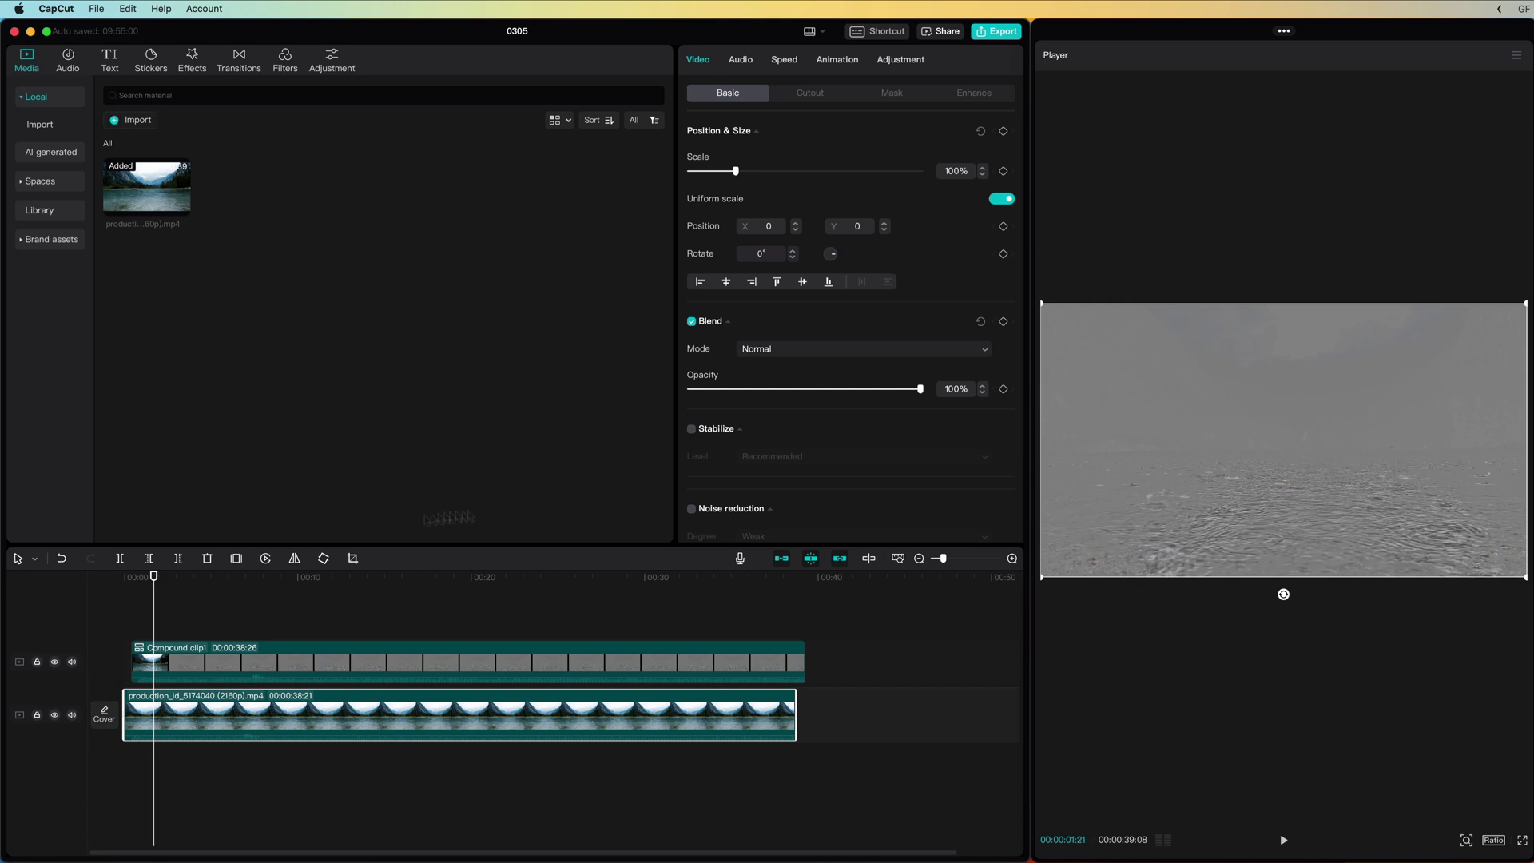
pyautogui.click(904, 351)
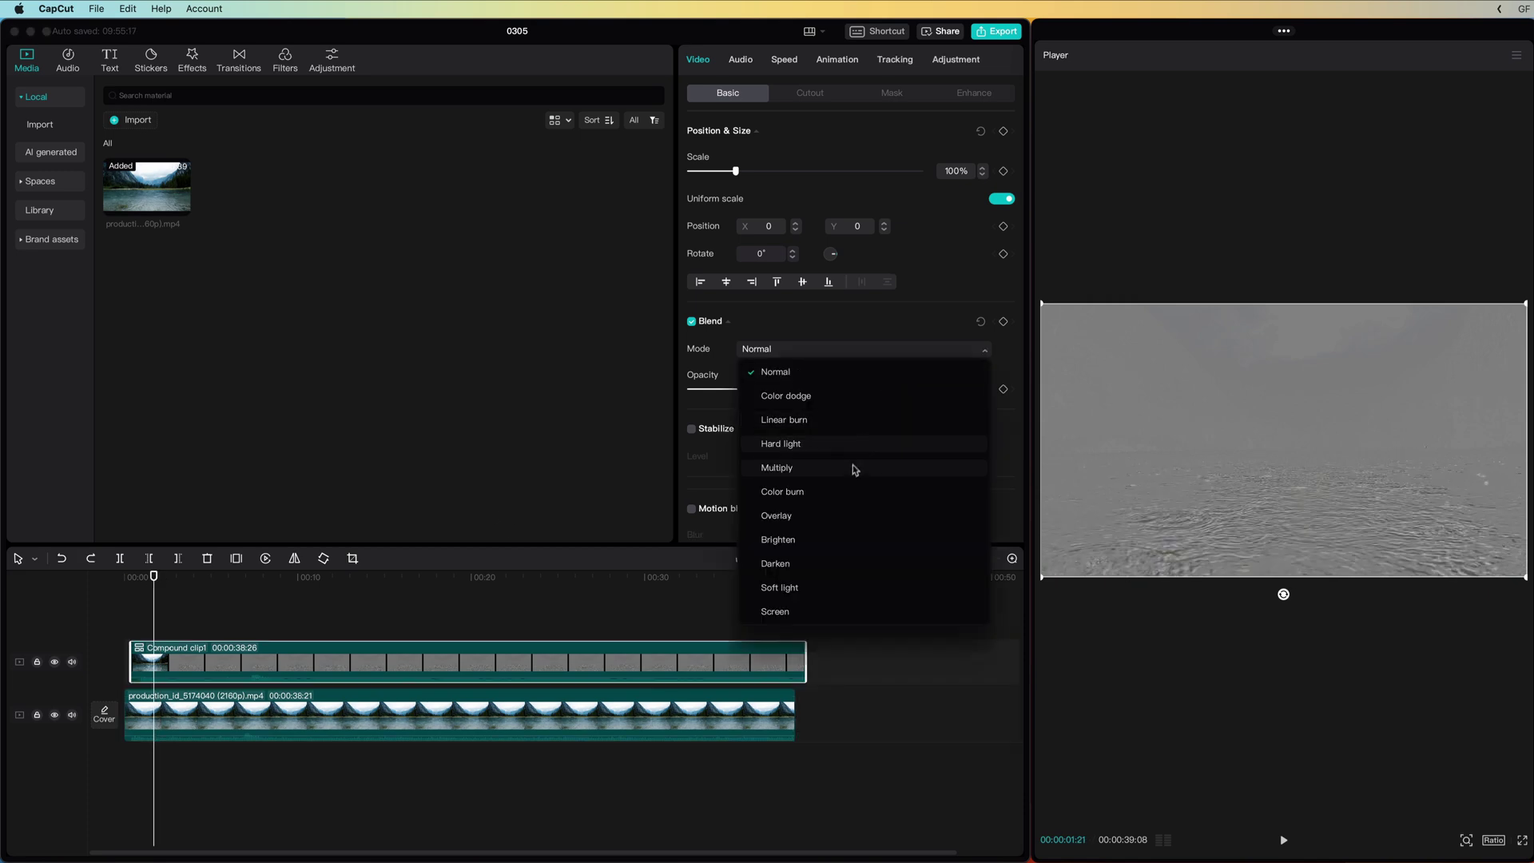
pyautogui.click(846, 514)
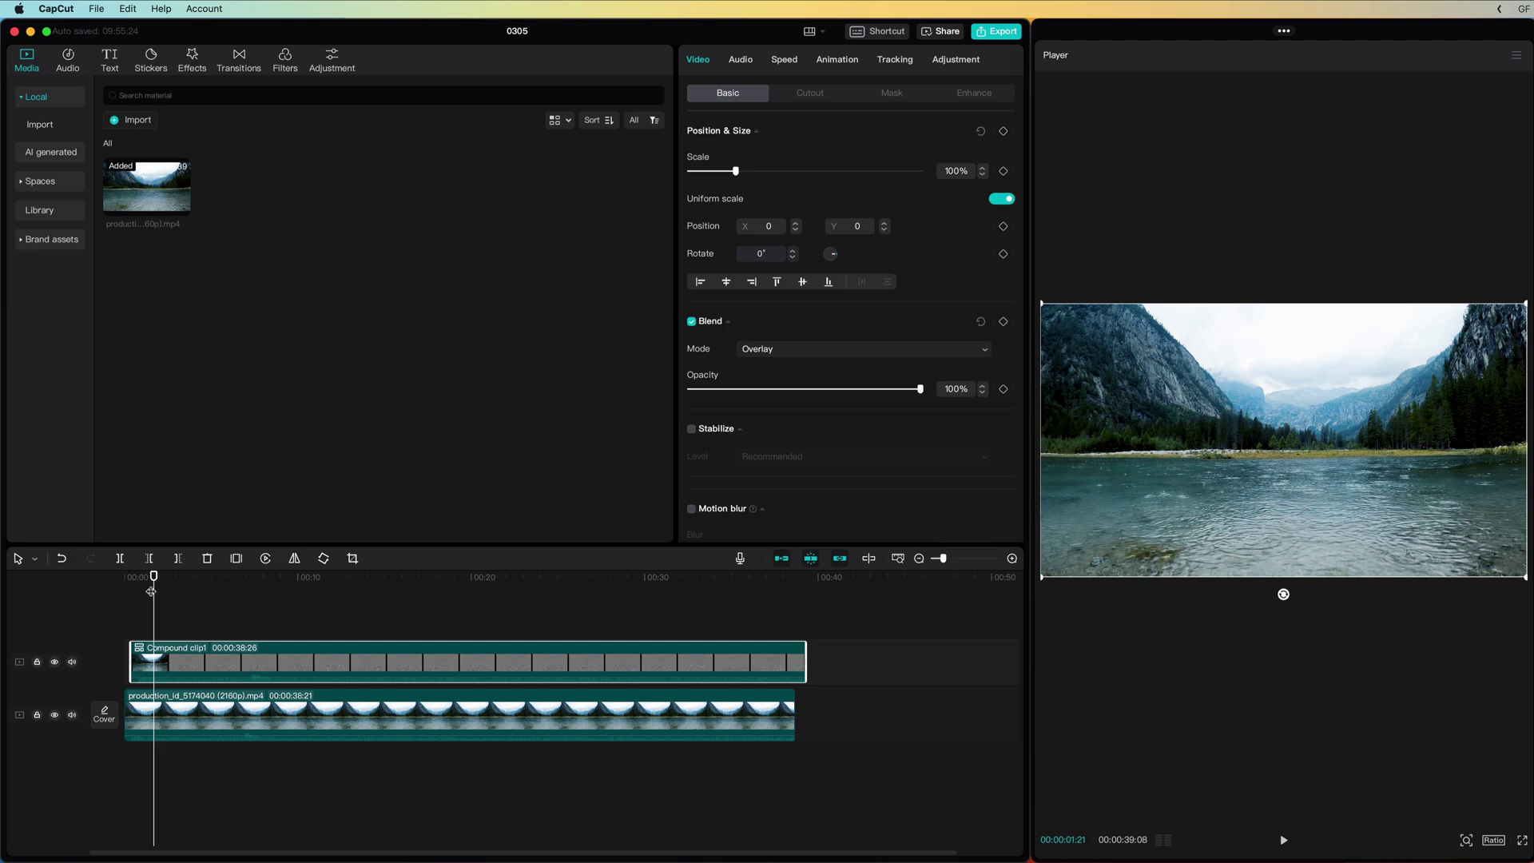
pyautogui.moveTo(154, 576); pyautogui.dragTo(311, 567)
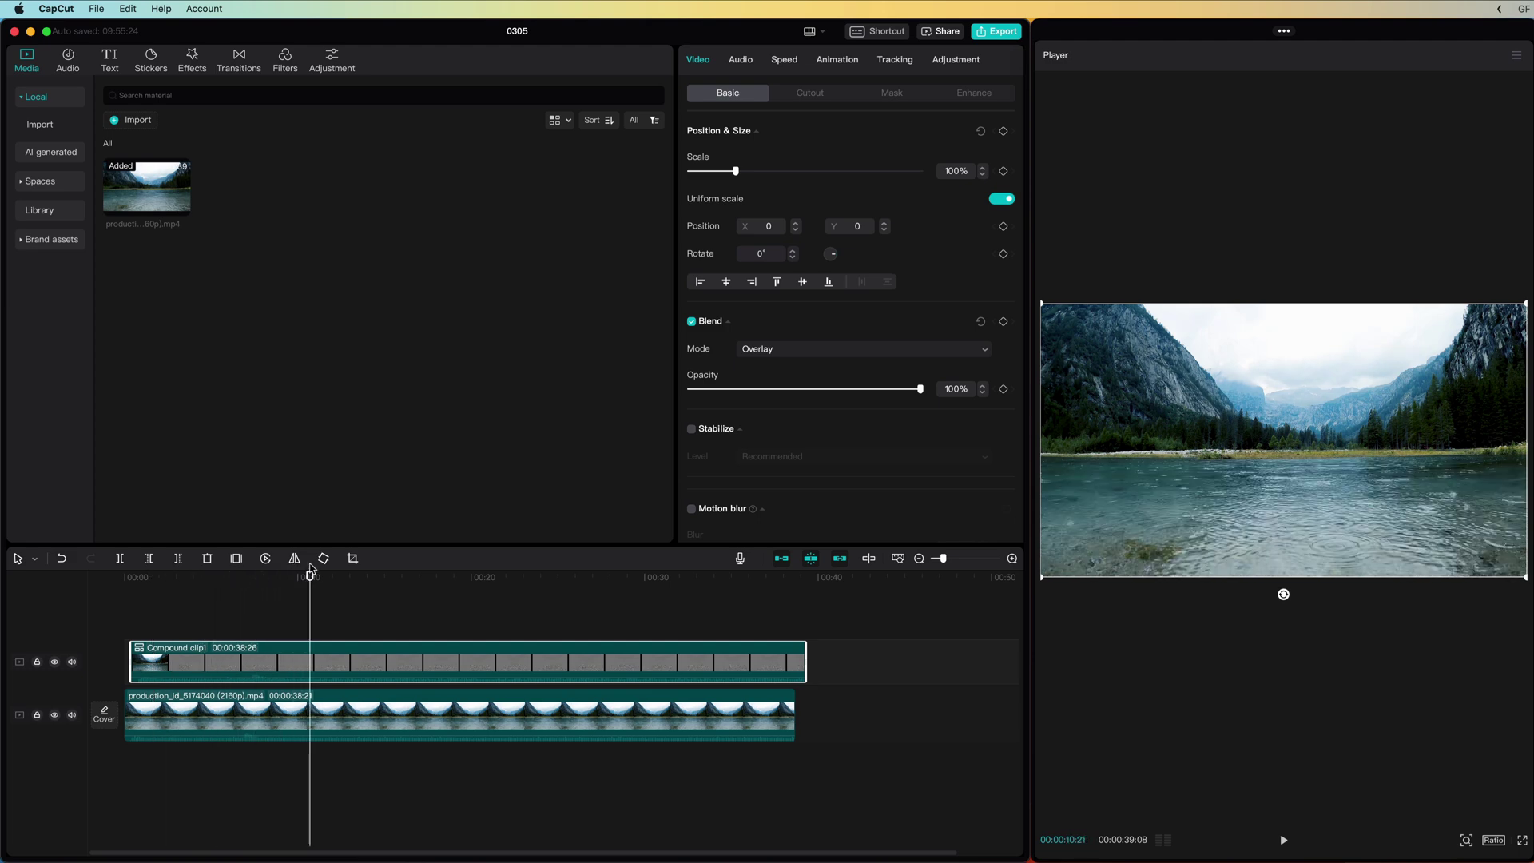